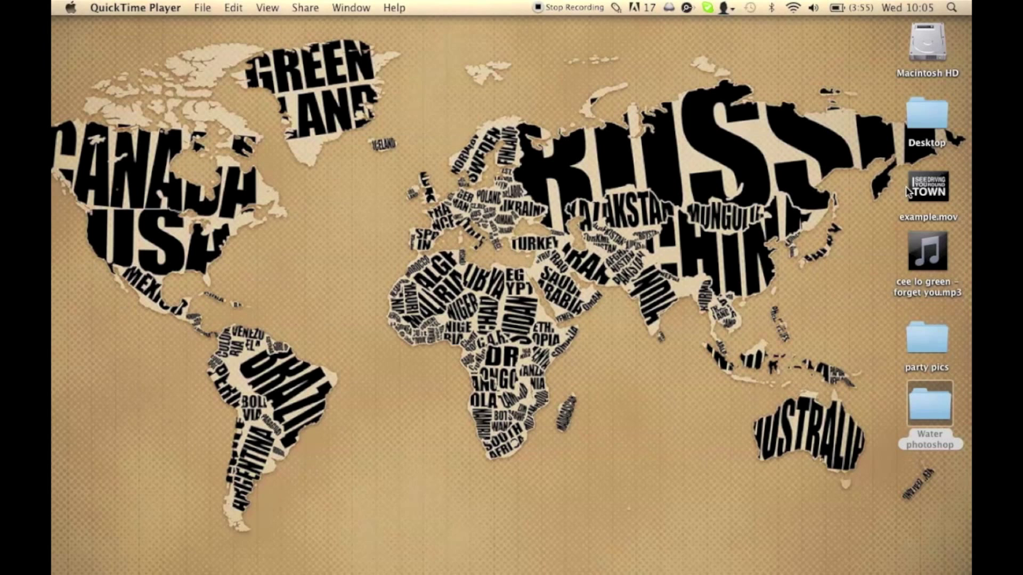
Watch the finished example.mov, then launch After Effects and create the 720×480 black Comp 1.
double_click(923, 193)
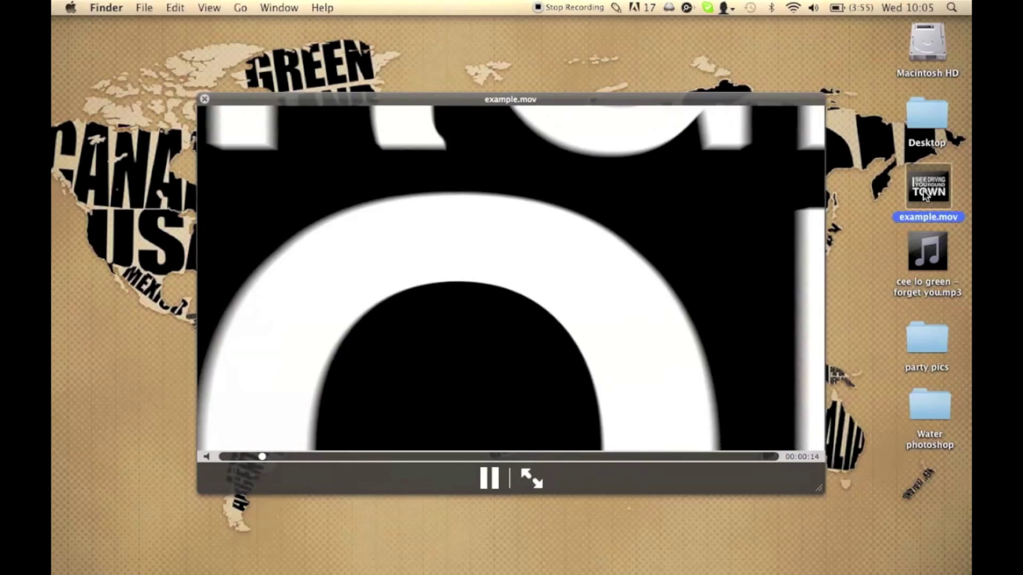
key("super+w")
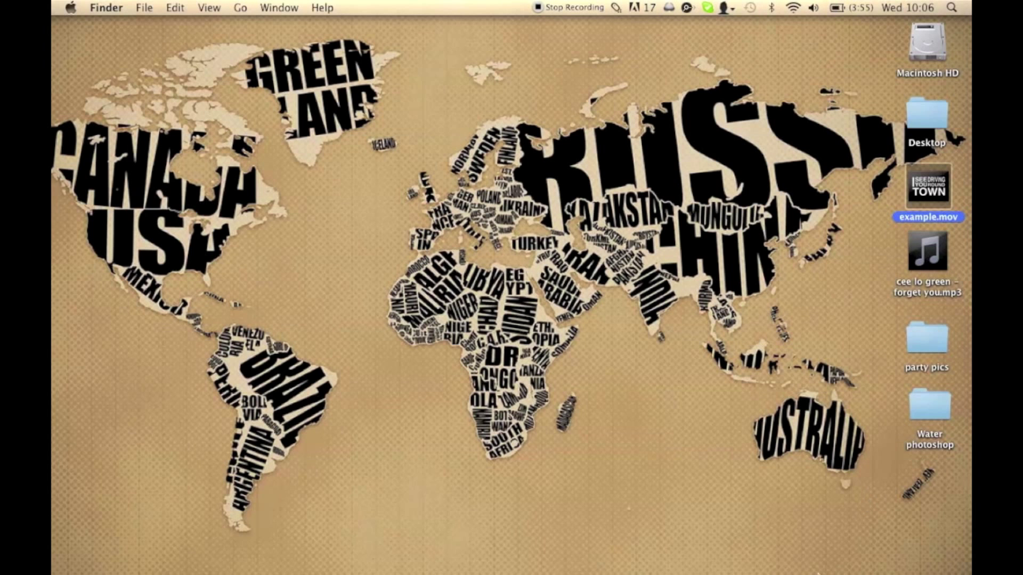
mouse_move(815, 556)
left_click(629, 557)
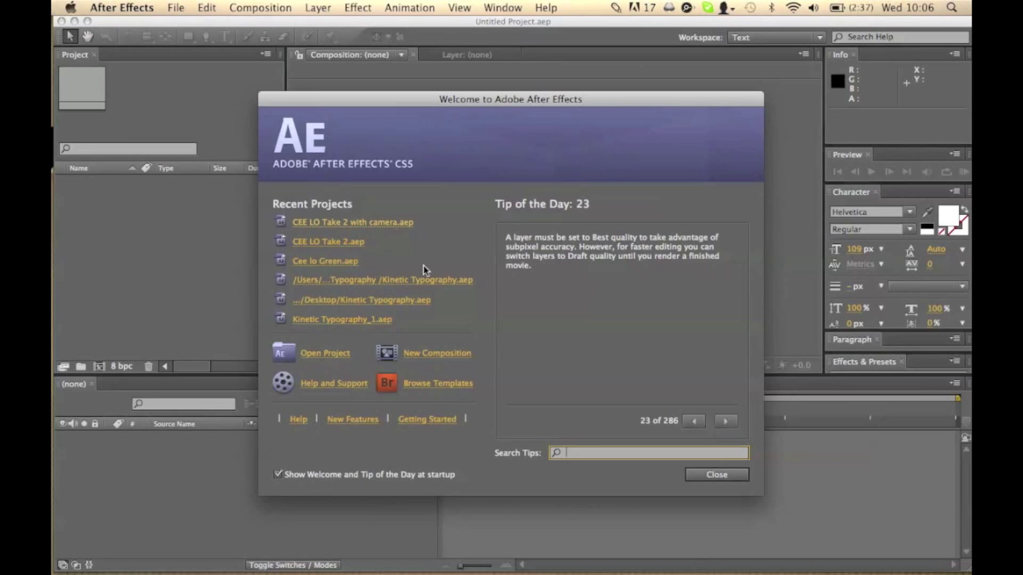
left_click(456, 354)
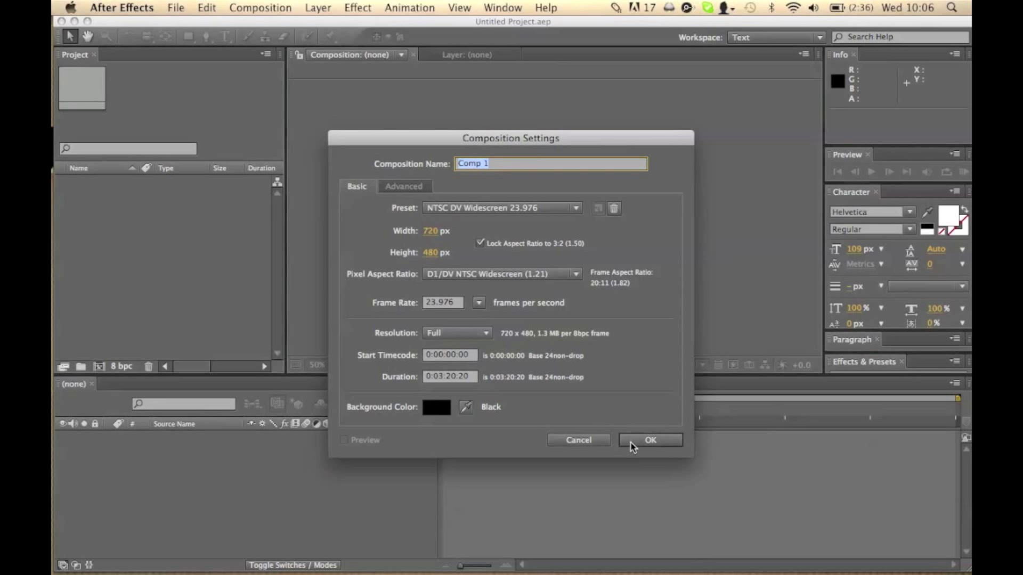
left_click(650, 440)
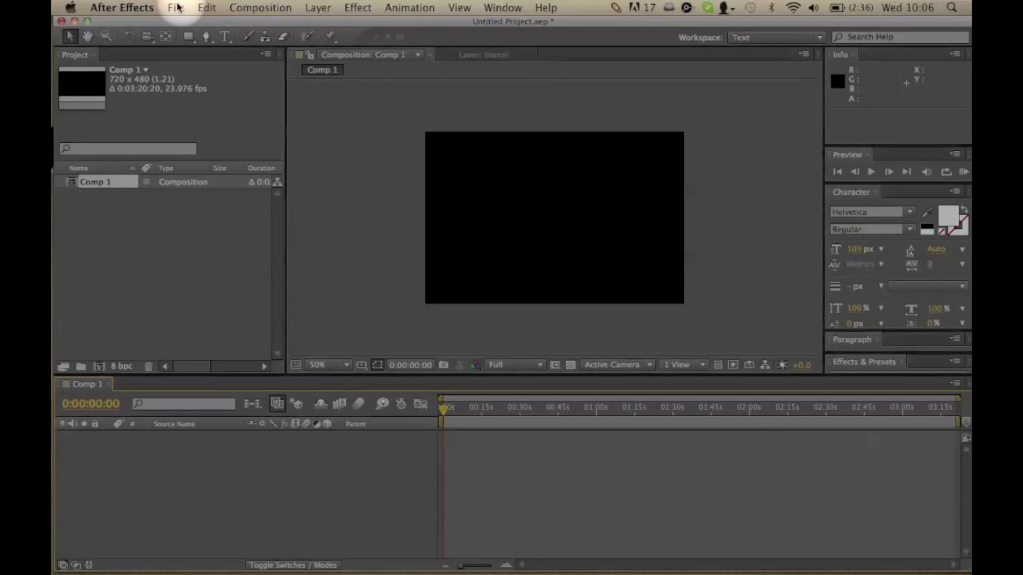
Import 'cee lo green - forget you.mp3' into the project.
left_click(176, 9)
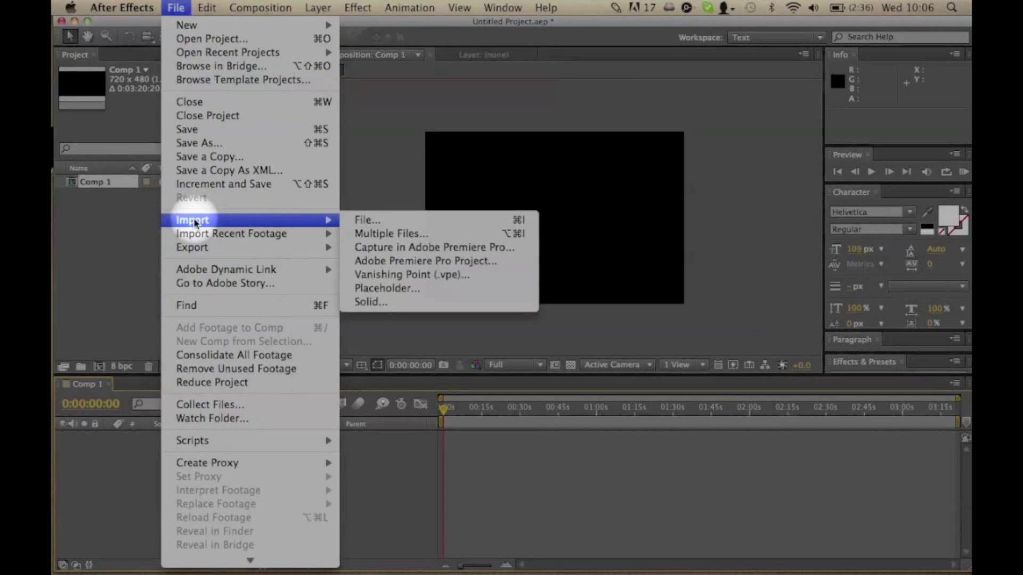
mouse_move(193, 220)
left_click(365, 220)
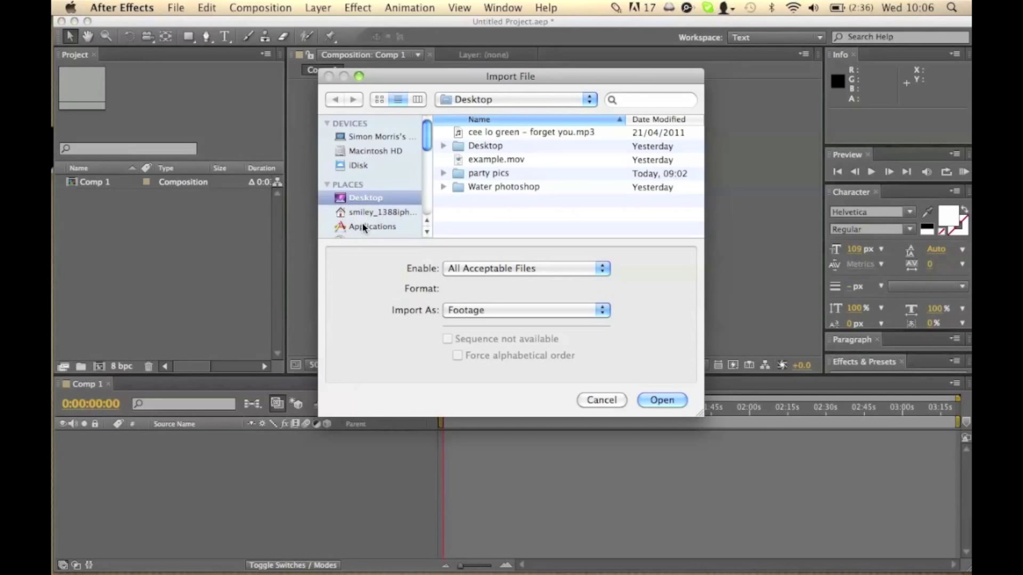
left_click(526, 132)
left_click(662, 400)
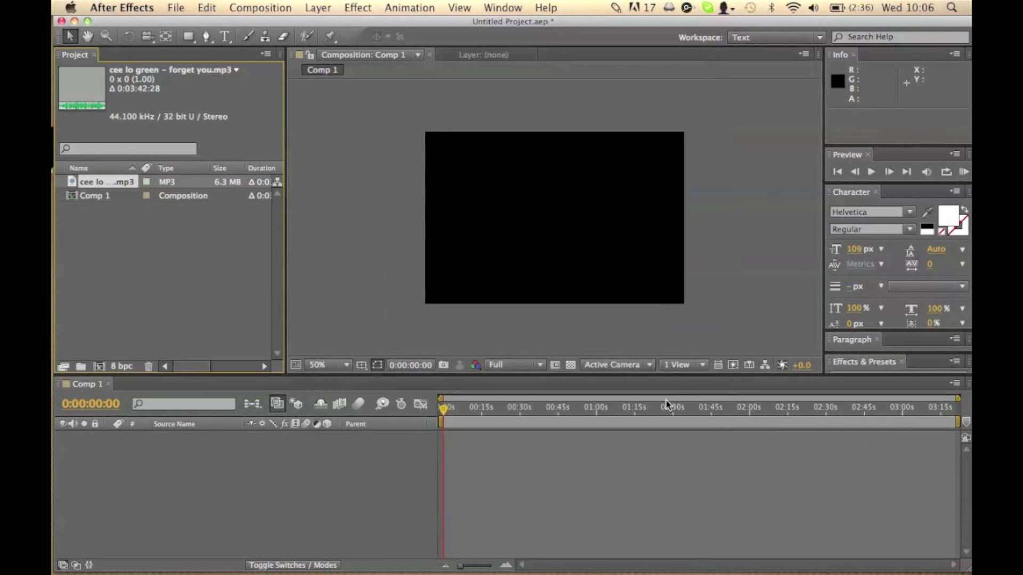
Add the song to Comp 1, scrub to about 11 seconds, and zoom to the first 45 seconds.
left_click_drag(116, 183, 183, 473)
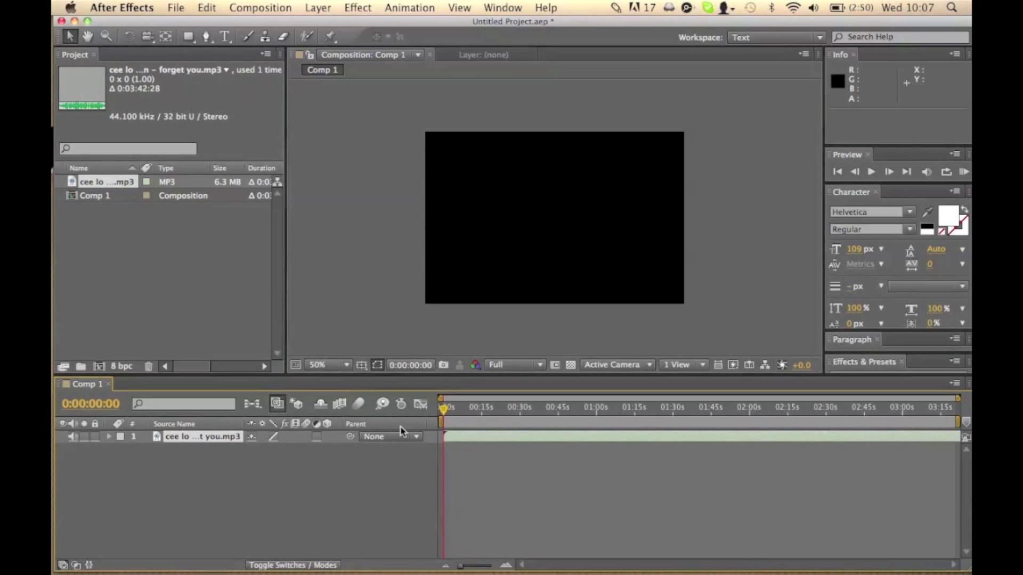
left_click(446, 413)
left_click_drag(446, 413, 488, 413)
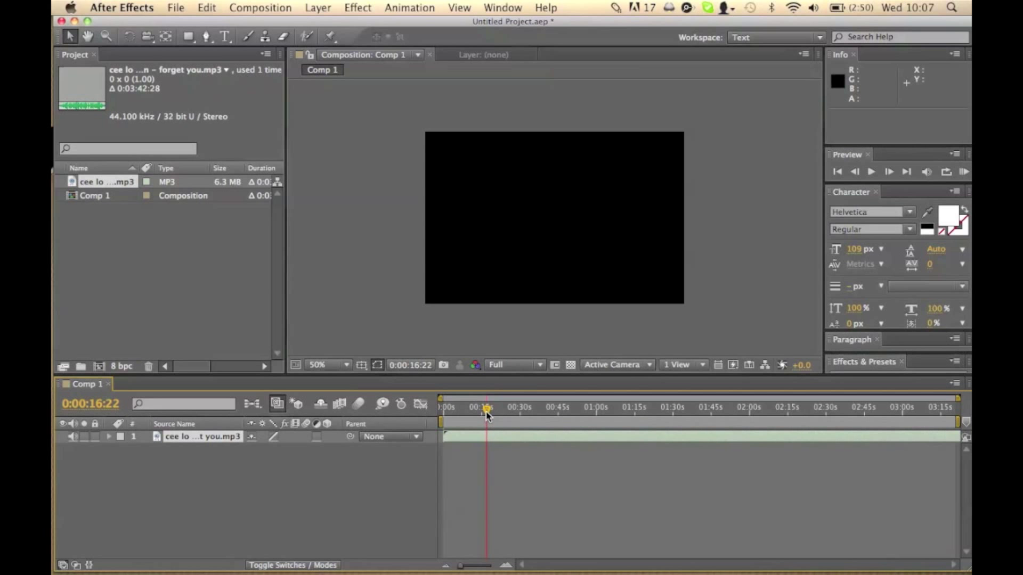
left_click_drag(488, 416, 473, 416)
left_click_drag(460, 566, 485, 568)
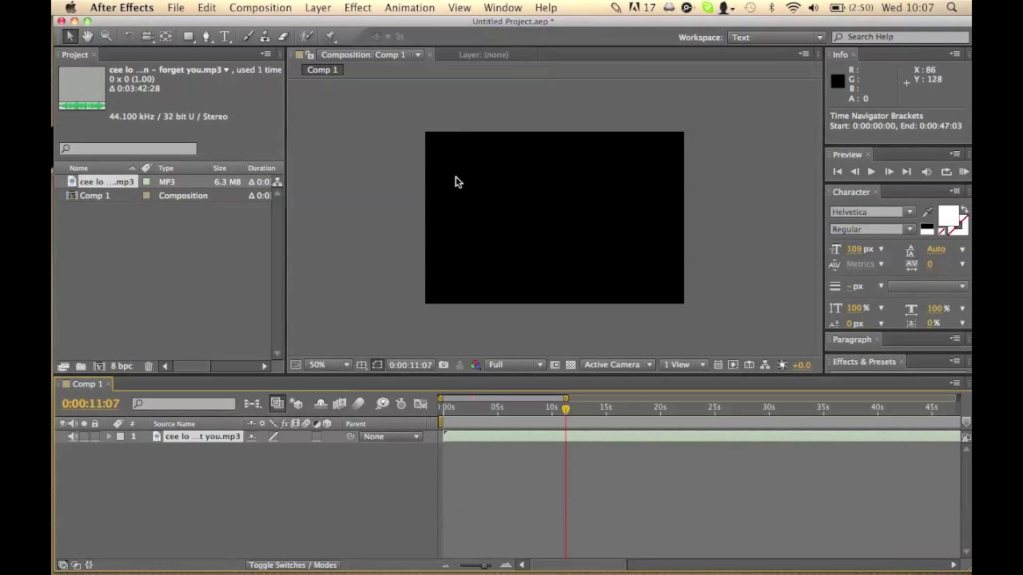
Type I, SEE and YOU as separate text layers along the top of the frame.
left_click(225, 38)
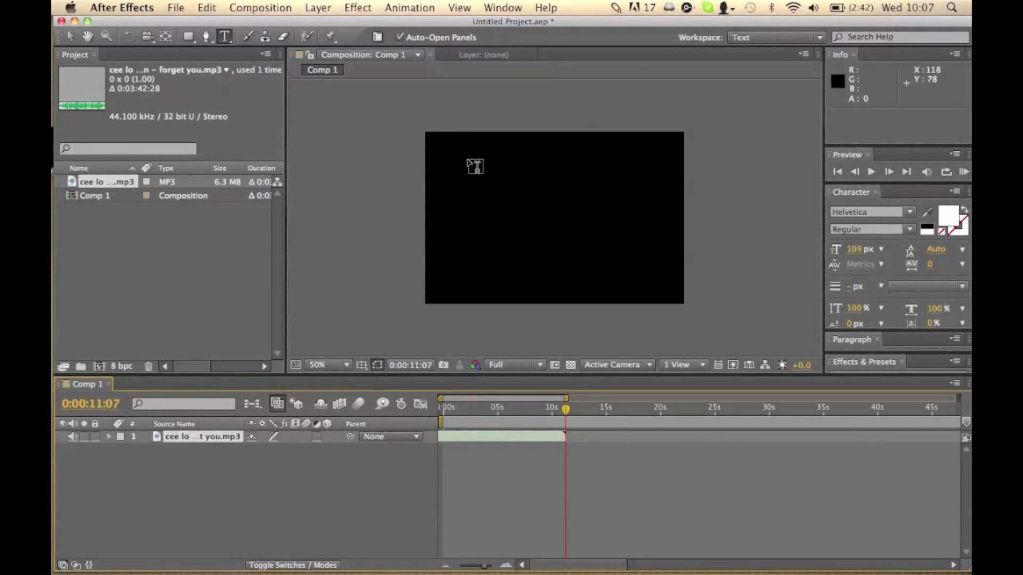
left_click(465, 160)
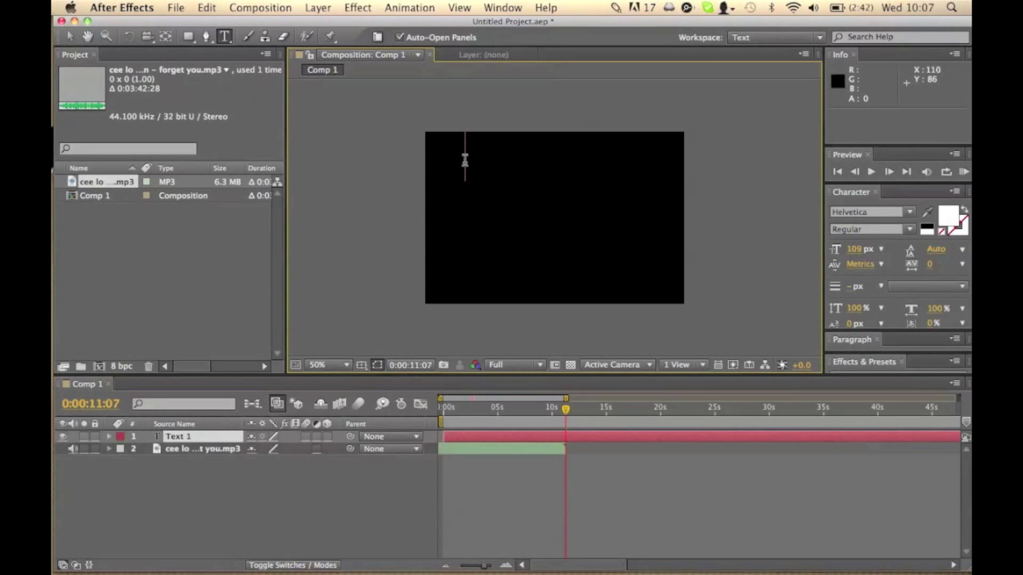
type("I")
key("KP_Enter")
left_click(507, 163)
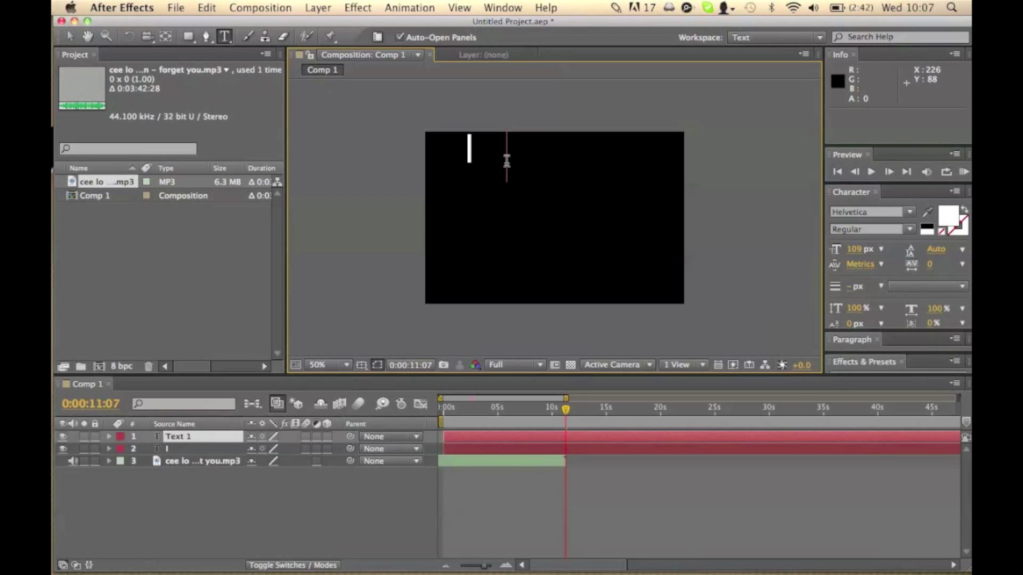
type("SEE")
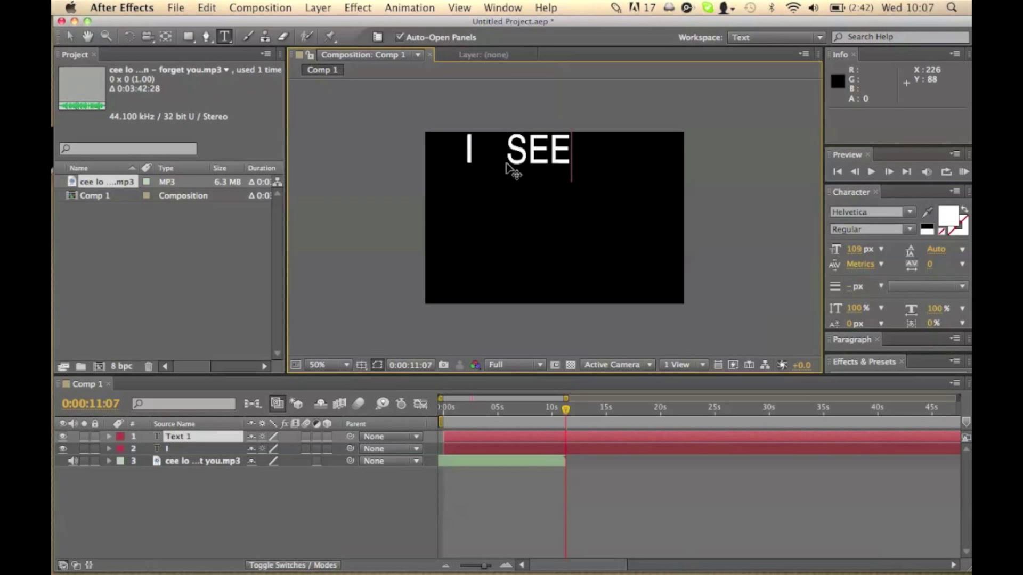
key("KP_Enter")
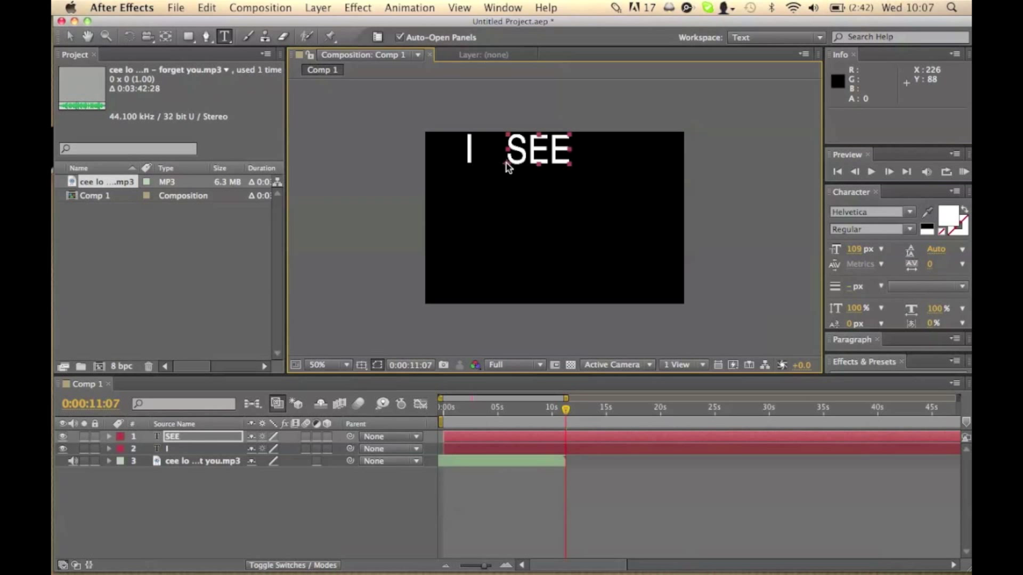
left_click(606, 179)
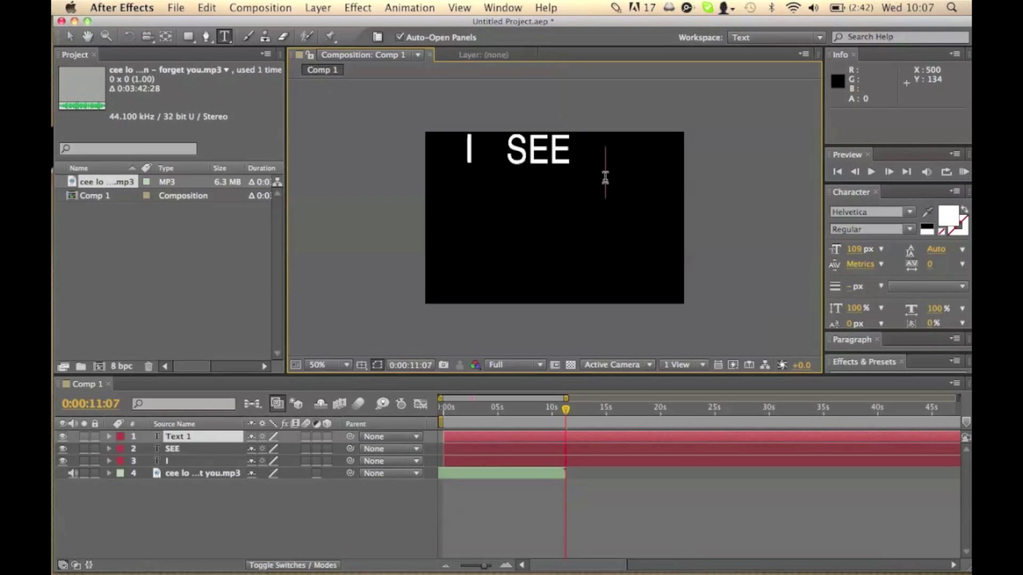
type("YOU")
Add DRIVING, ROUND and TOWN text layers lower down, correcting the ROUND typo.
left_click(484, 229)
type("DRIVING")
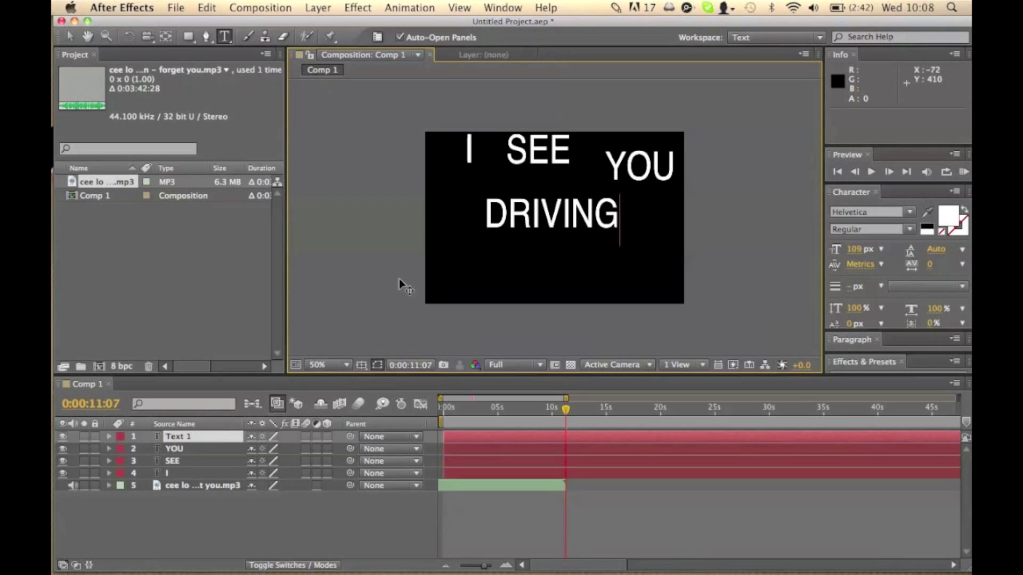
left_click(469, 268)
type("ROUNF")
key("BackSpace")
type("D")
key("KP_Enter")
left_click(609, 273)
type("TOWN")
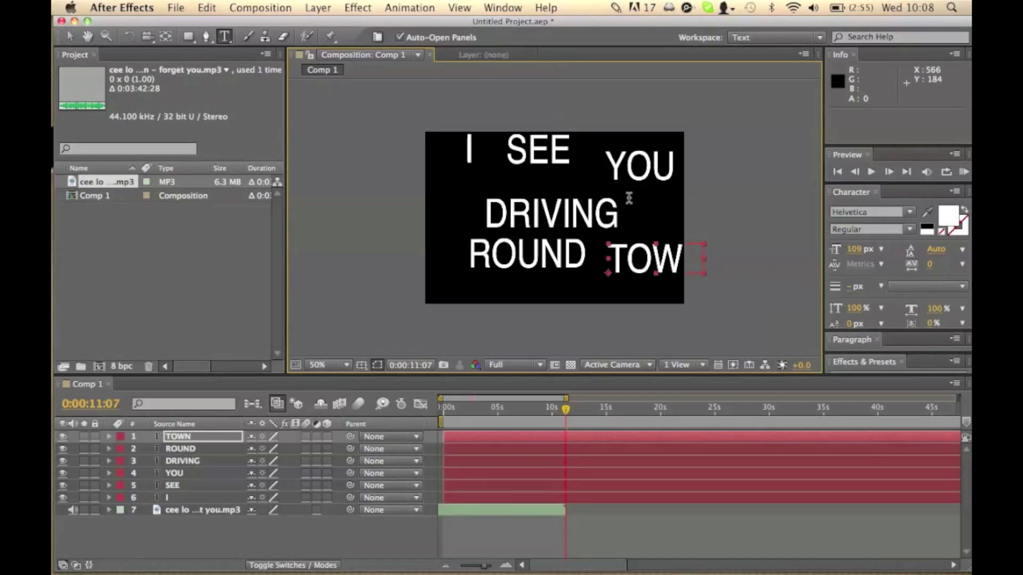
Reposition the I, SEE and YOU words slightly within the frame.
key("v")
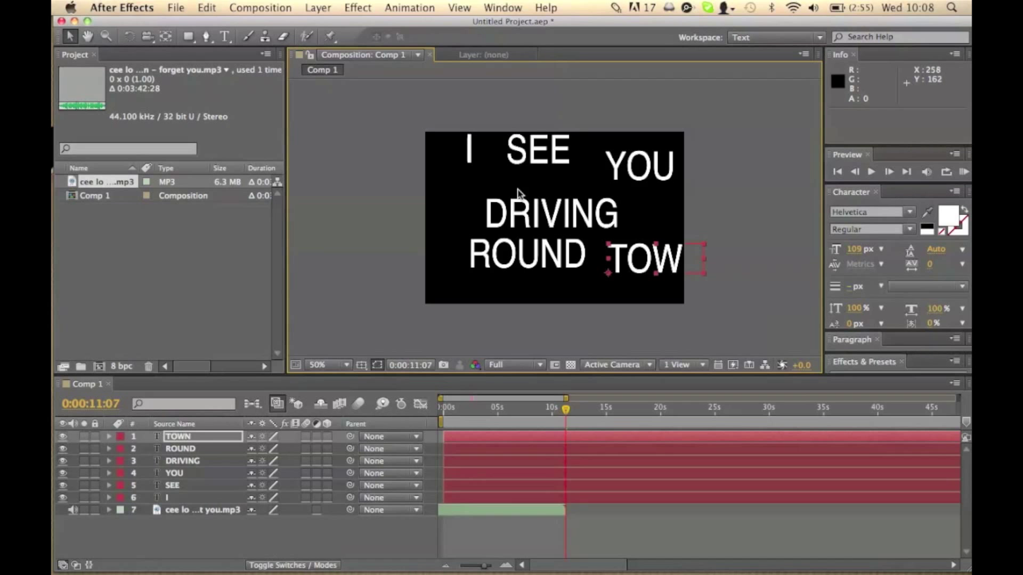
left_click_drag(473, 158, 495, 171)
left_click_drag(618, 169, 603, 169)
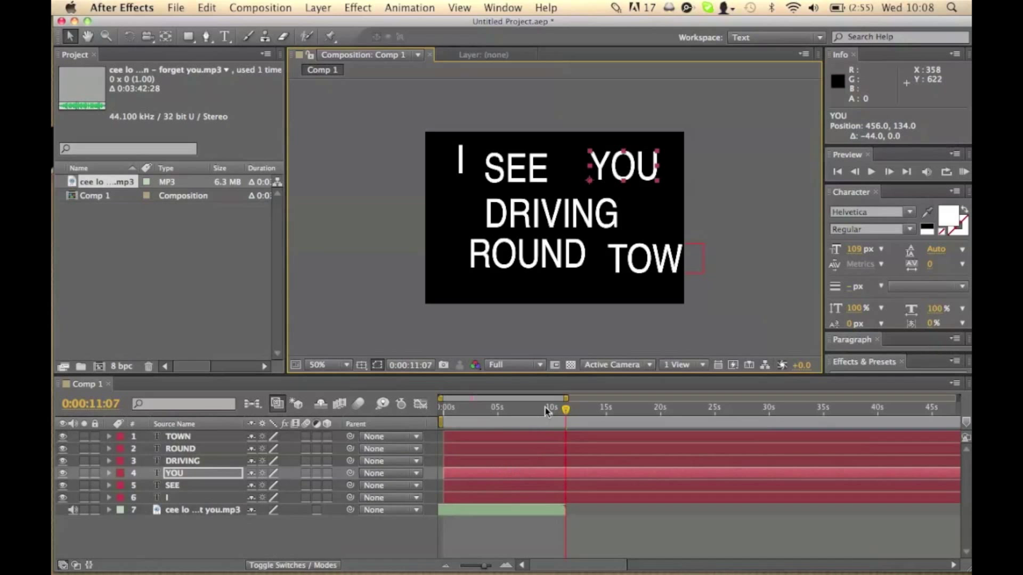
Scrub the song from the start to locate the first lyric near 8 seconds.
left_click(715, 509)
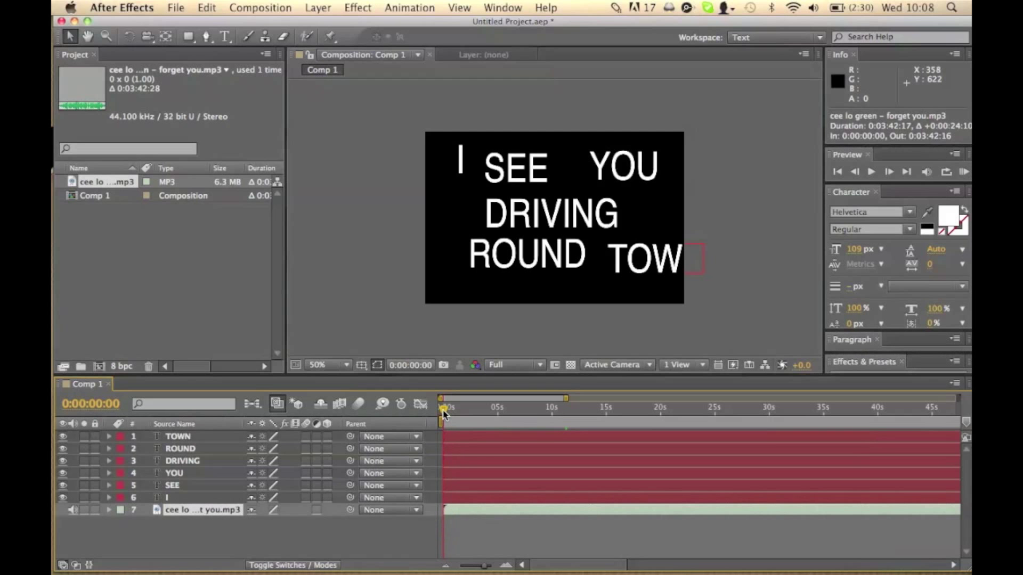
left_click_drag(443, 415, 530, 416)
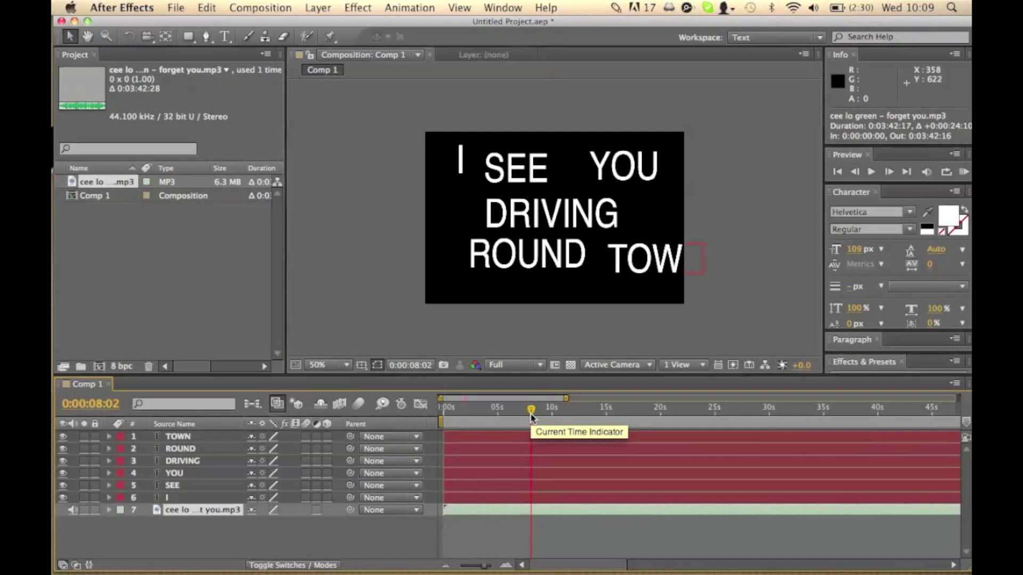
left_click_drag(530, 417, 527, 423)
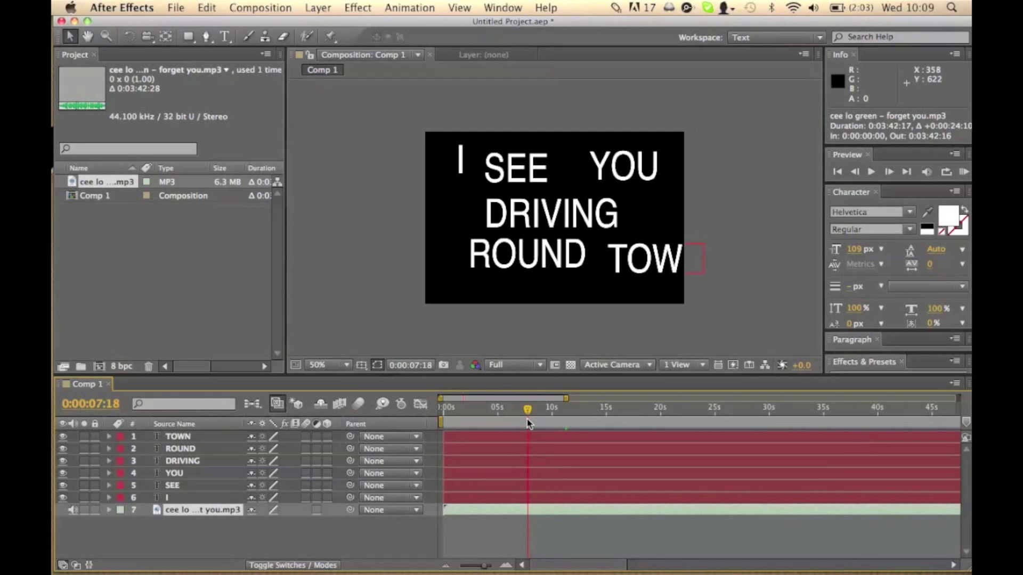
left_click_drag(528, 424, 530, 426)
Stagger the layers: I at 7:21, then SEE, YOU/DRIVING near 9 s, ROUND/TOWN near 9.8 s.
left_click(454, 499)
left_click_drag(453, 499, 540, 500)
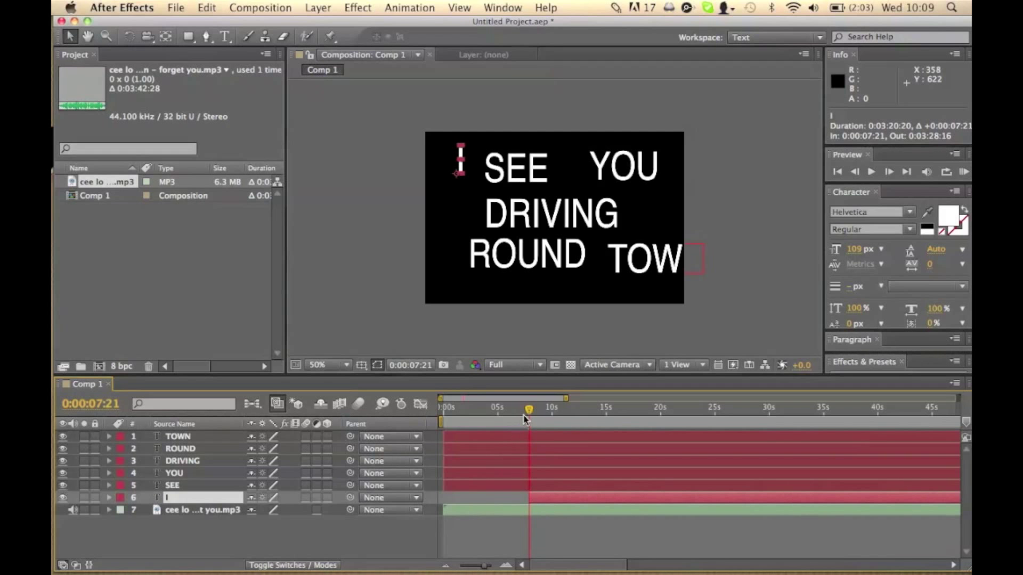
left_click_drag(527, 414, 533, 420)
mouse_move(453, 486)
left_mouse_down()
mouse_move(537, 493)
mouse_move(534, 482)
left_mouse_up()
left_click_drag(469, 474, 553, 462)
left_click_drag(450, 449, 554, 437)
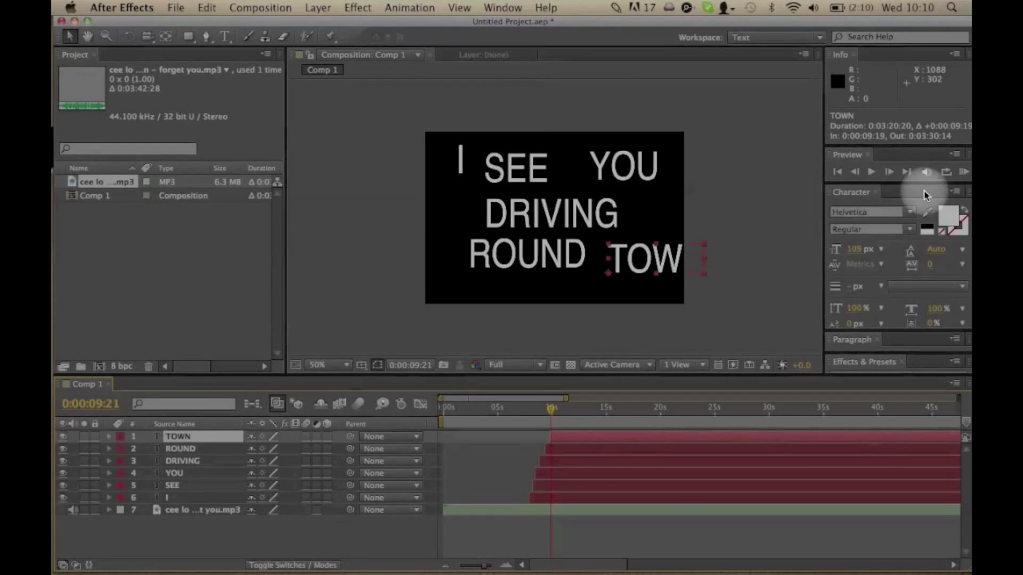
RAM-preview the words with the music, then shift the I layer 5 frames later to 0:00:08:02.
left_click(963, 173)
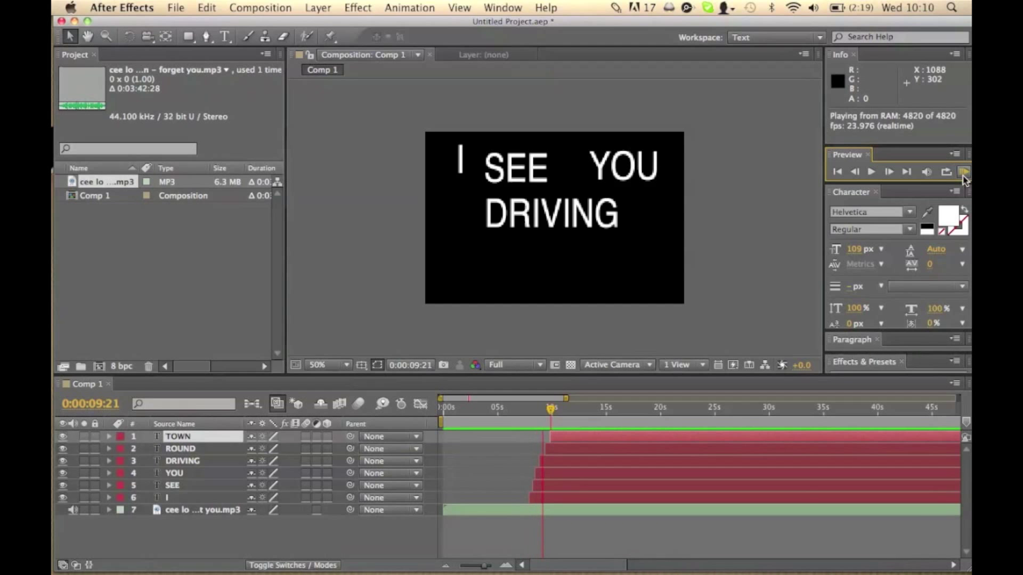
left_click(963, 176)
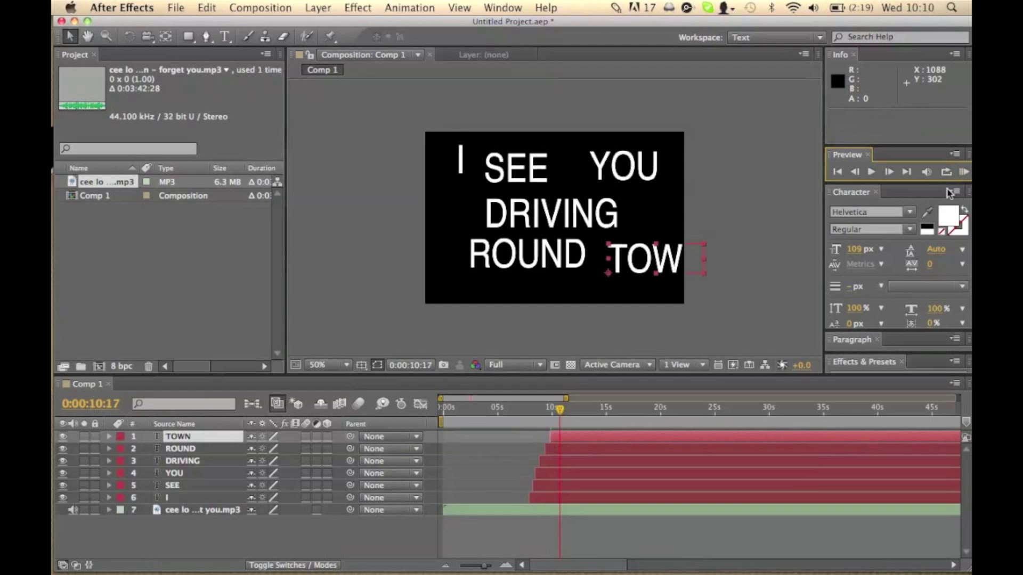
left_click(536, 501)
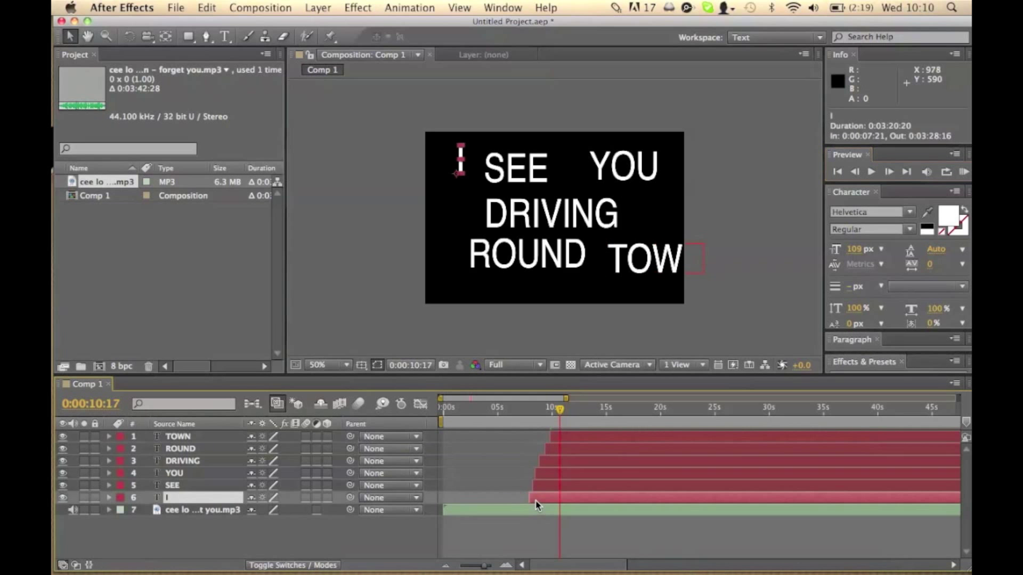
left_click_drag(537, 503, 538, 504)
mouse_move(559, 413)
left_mouse_down()
mouse_move(521, 415)
mouse_move(553, 425)
left_mouse_up()
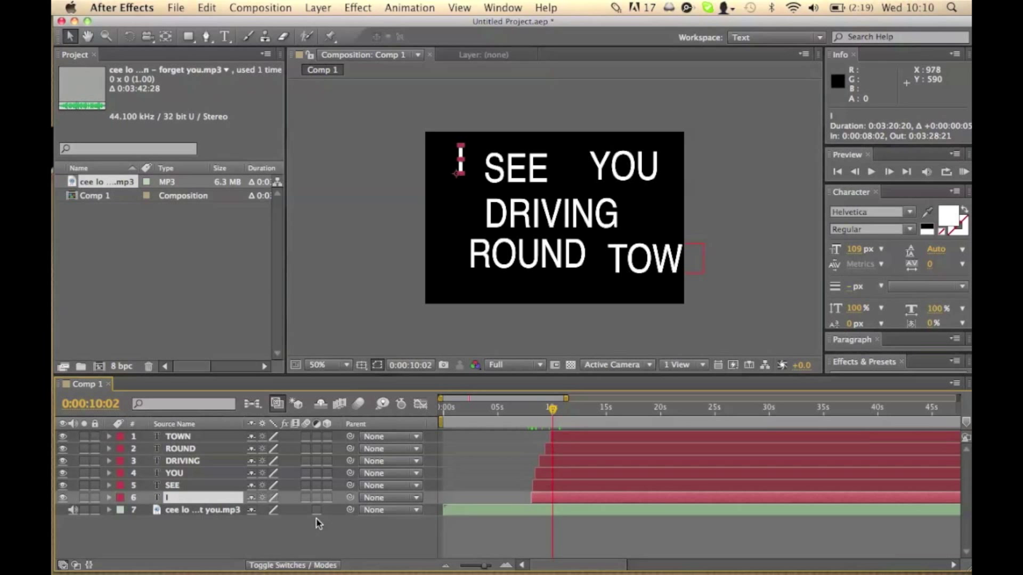
Pre-compose the six selected word layers as 'I see you driving round town'.
left_click(201, 448, "shift")
left_click(194, 439, "shift")
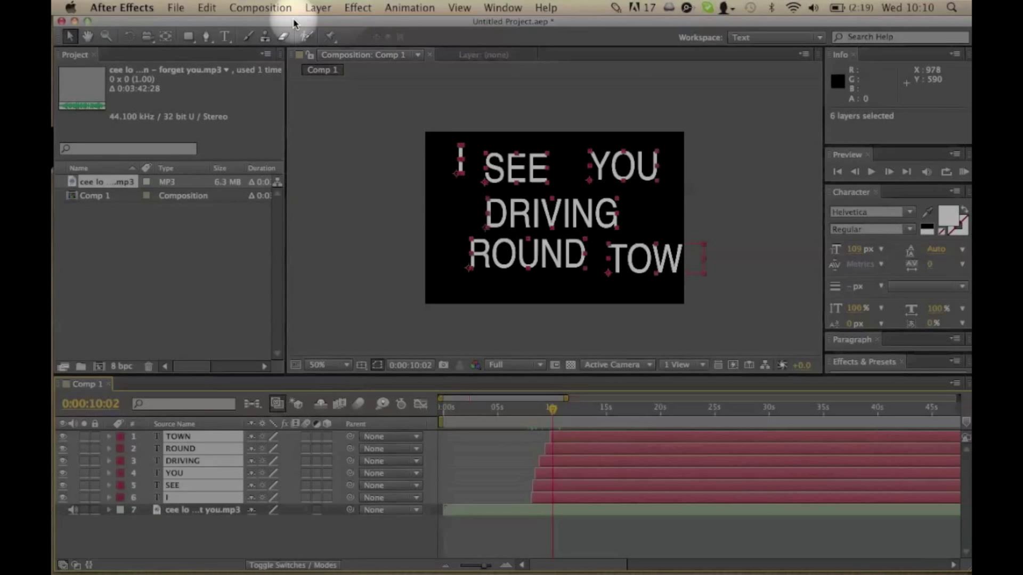
left_click(316, 8)
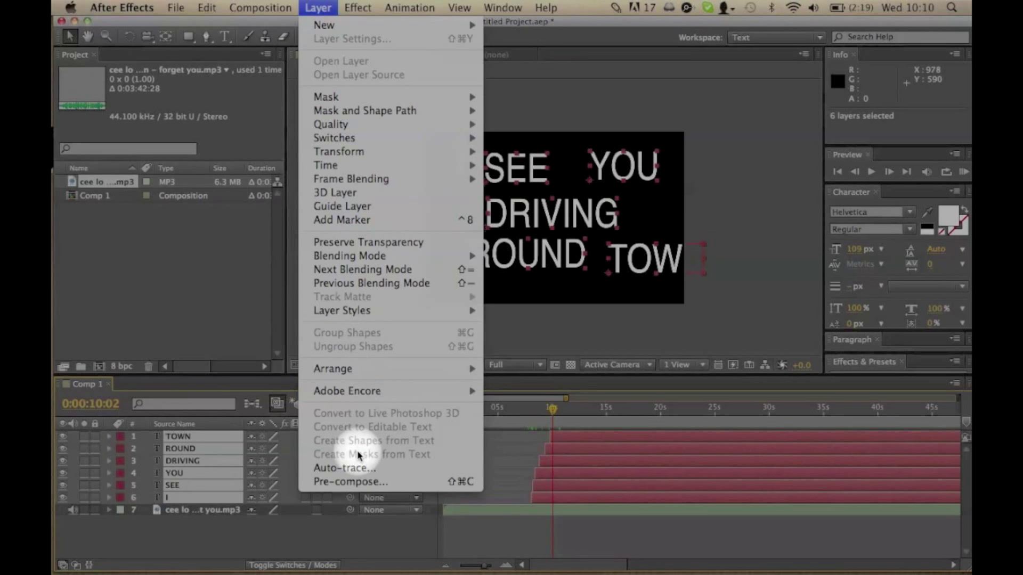
left_click(352, 482)
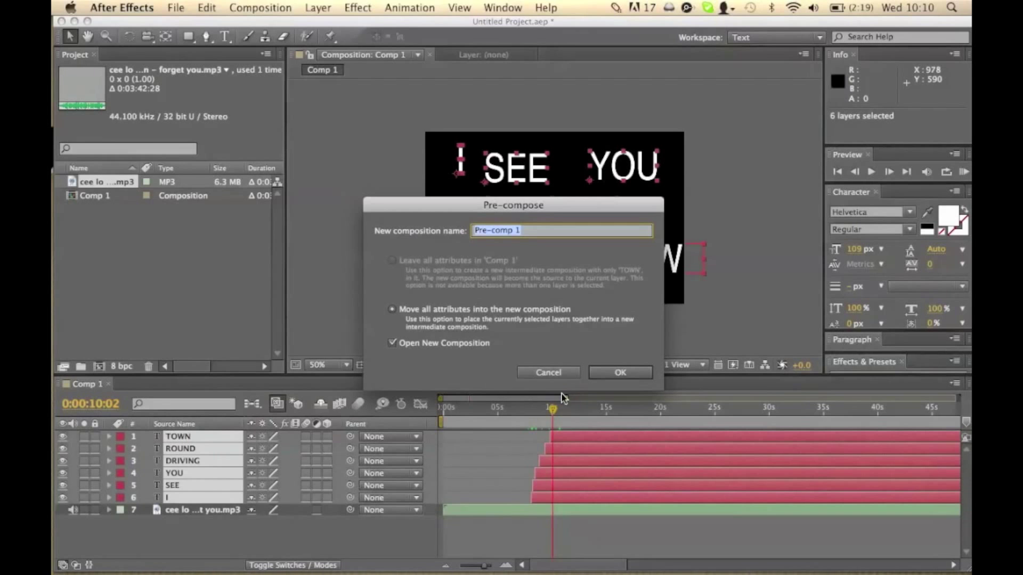
type("I see you driving round town")
left_click(611, 374)
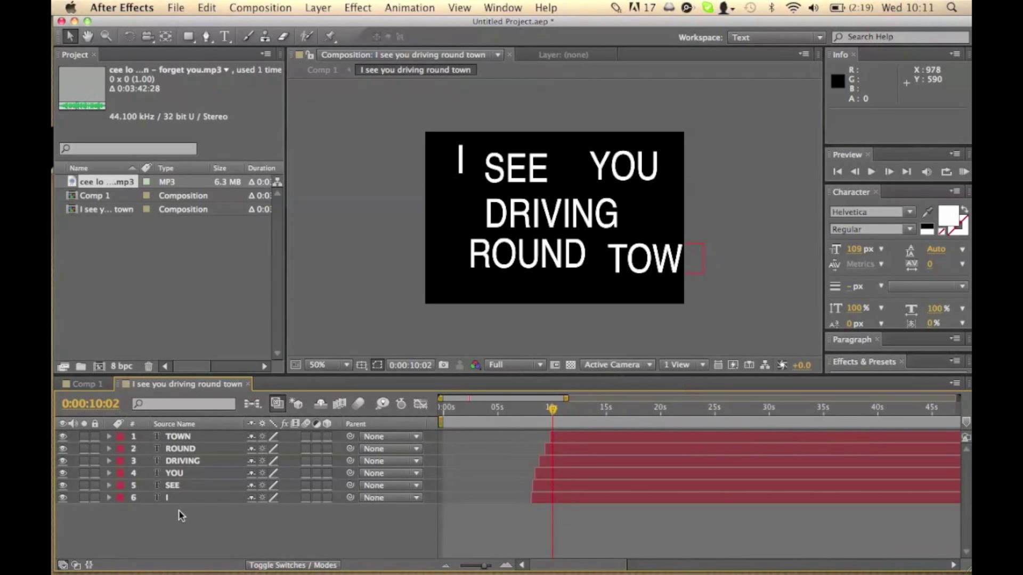
Check the new pre-comp's contents, then return to Comp 1.
left_click(74, 385)
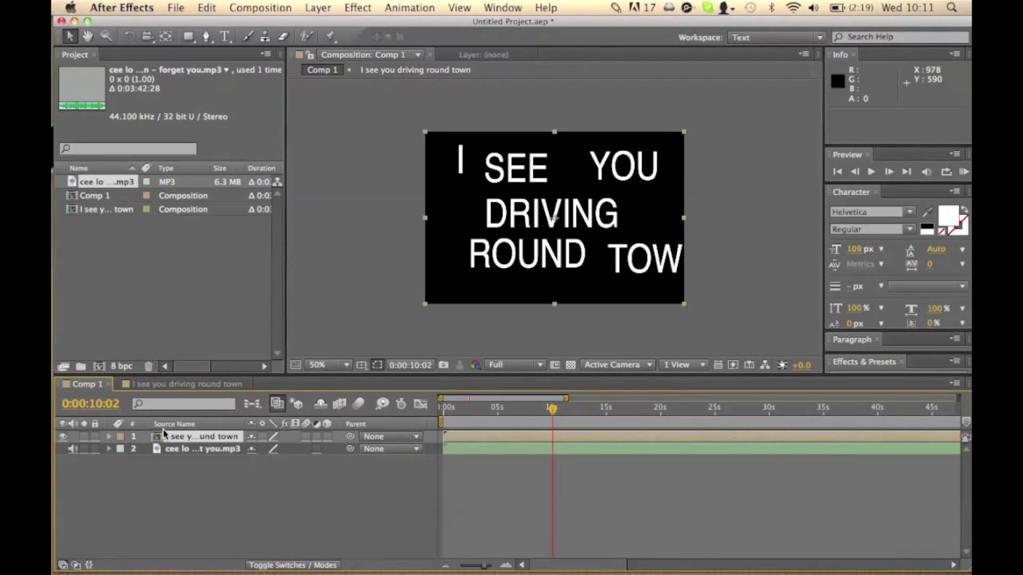
left_click(168, 384)
left_click(83, 384)
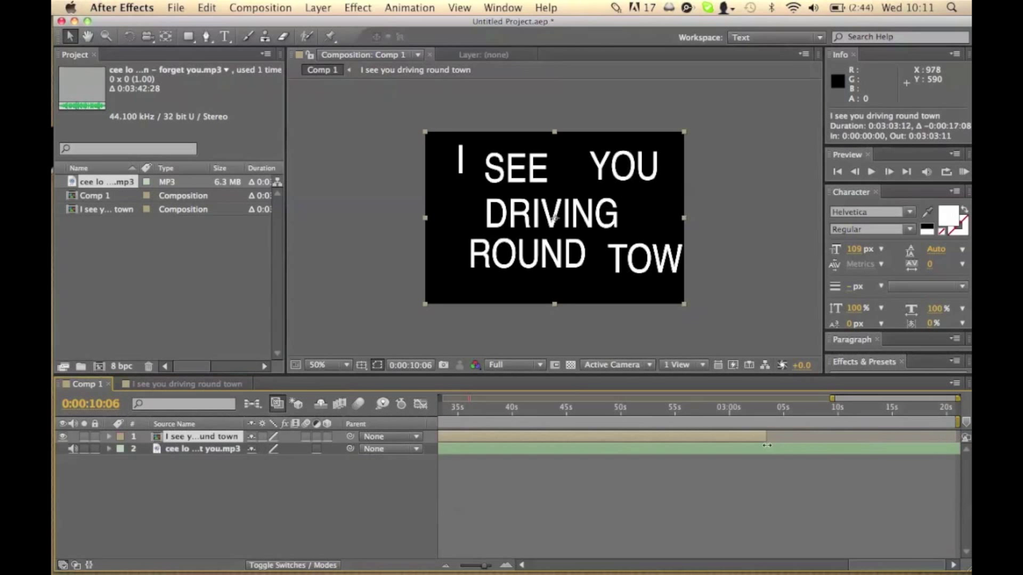
Drag the pre-comp layer's out point to about 10 seconds and move the current time there.
left_click_drag(550, 432, 553, 411)
key("equal")
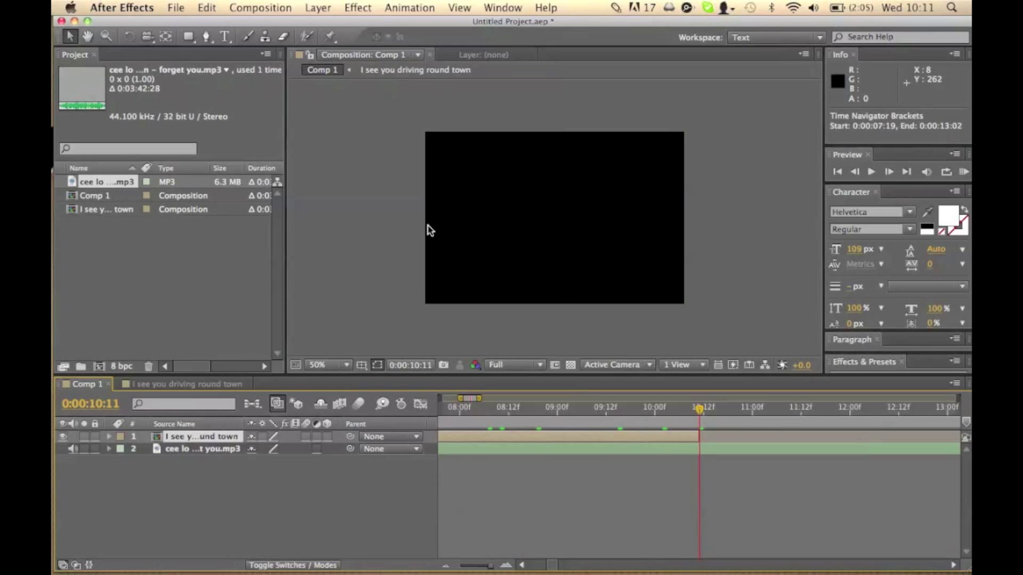
Add WITH and THE text layers near the top of the frame.
key("t")
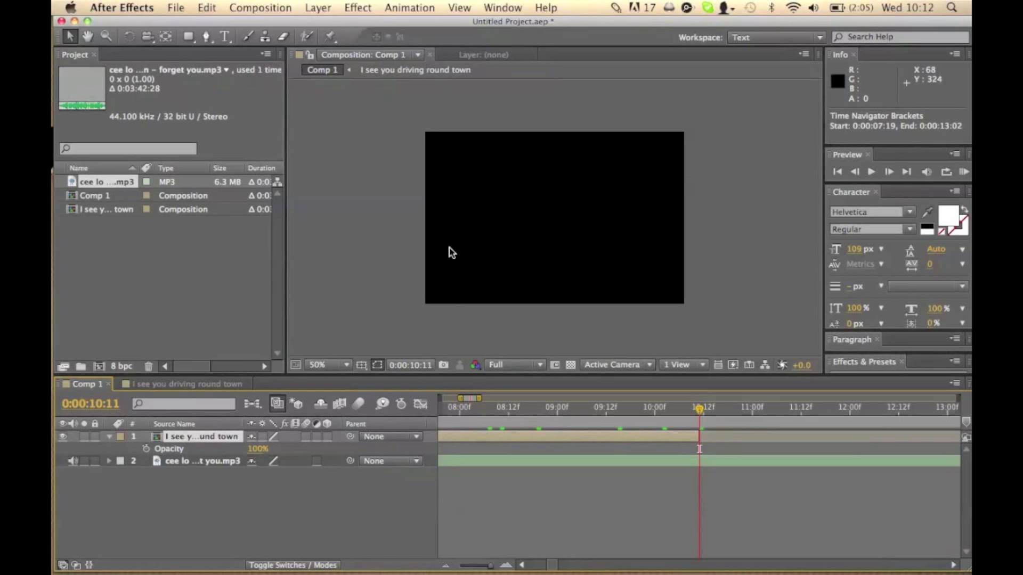
key("t")
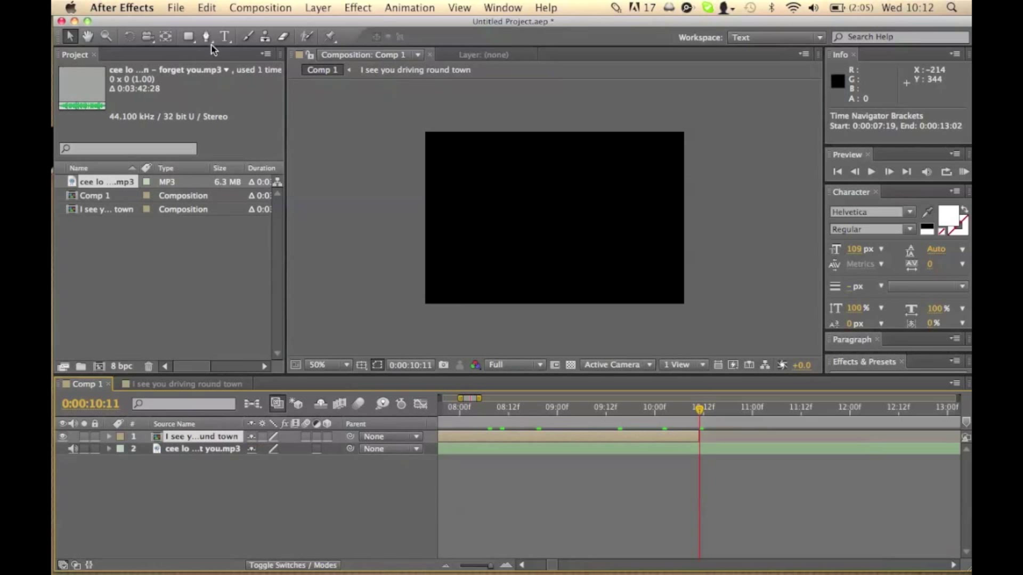
left_click(224, 36)
left_click(451, 166)
type("W")
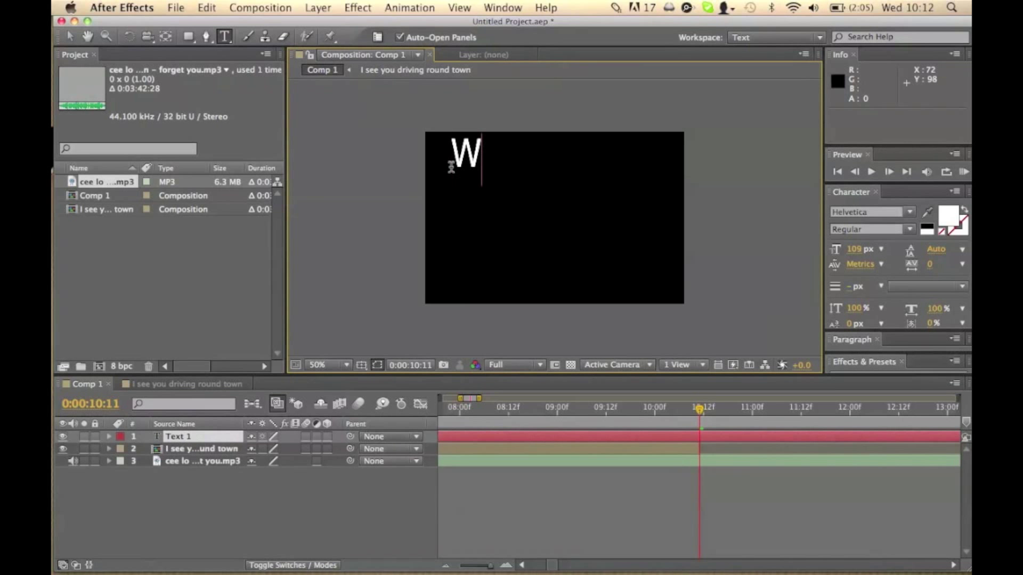
type("ITH")
key("KP_Enter")
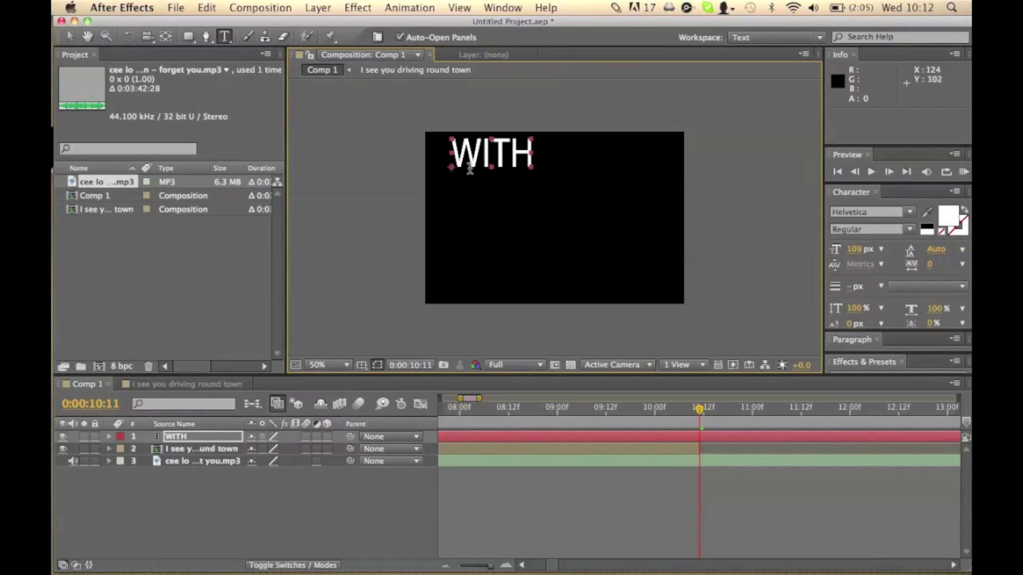
left_click(582, 181)
type("THE")
Add GIRL, I and LOVE text layers across the middle and bottom right.
left_click(440, 226)
type("GIRL")
left_click(580, 228)
type("I")
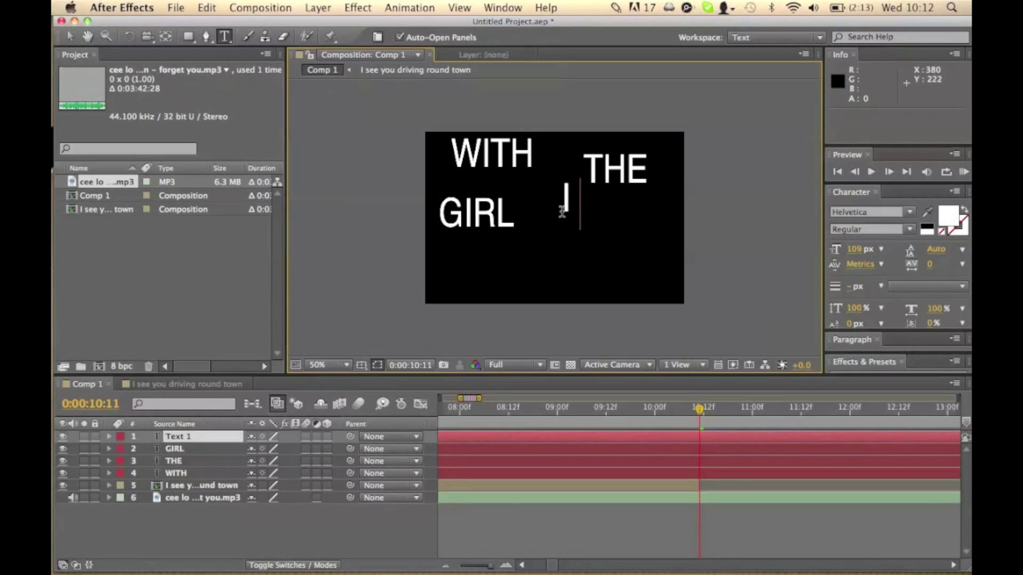
key("KP_Enter")
left_click(592, 296)
type("LOVE")
key("KP_Enter")
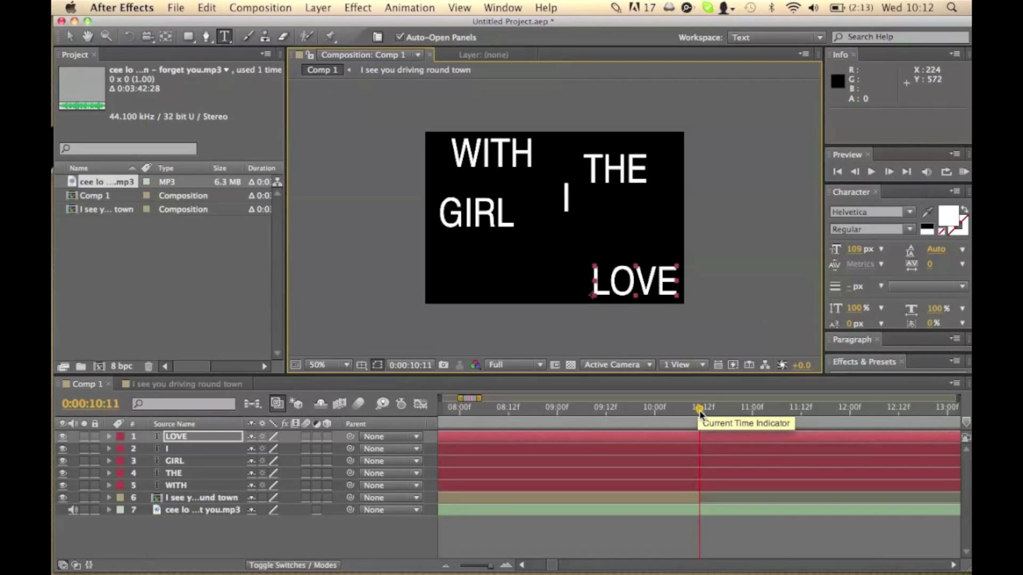
Stagger WITH and THE to start just after 10 seconds, around 10:18.
left_click_drag(700, 412, 707, 414)
left_click(618, 483)
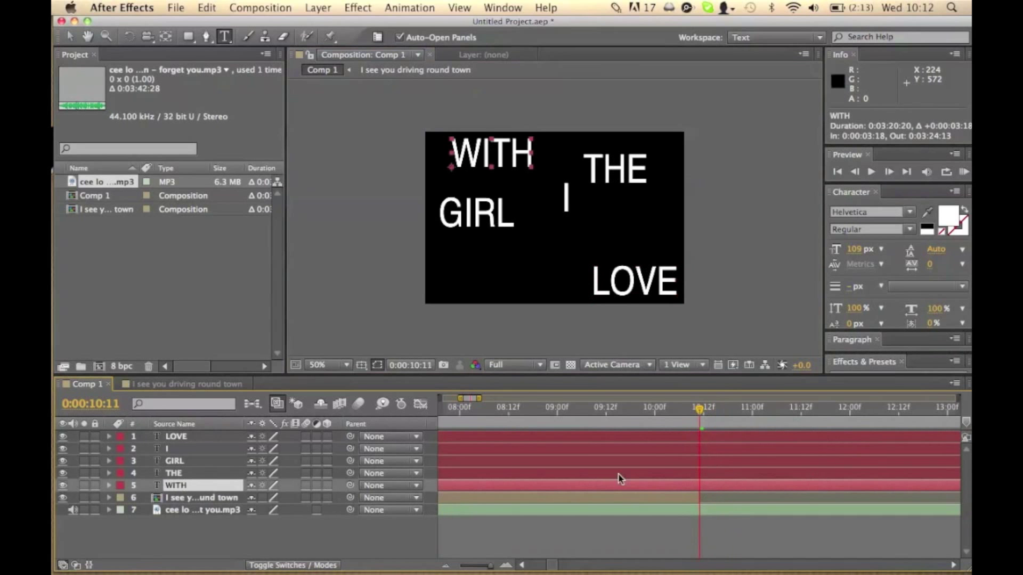
left_click_drag(488, 568, 483, 566)
left_click_drag(537, 486, 570, 490)
left_click(559, 409)
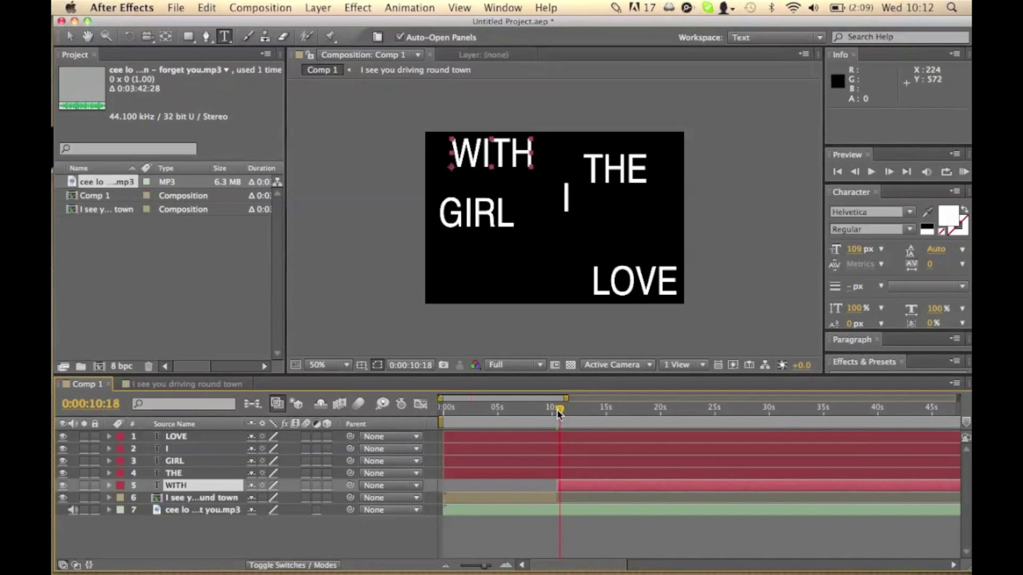
left_click_drag(468, 475, 583, 476)
left_click_drag(559, 410, 555, 410)
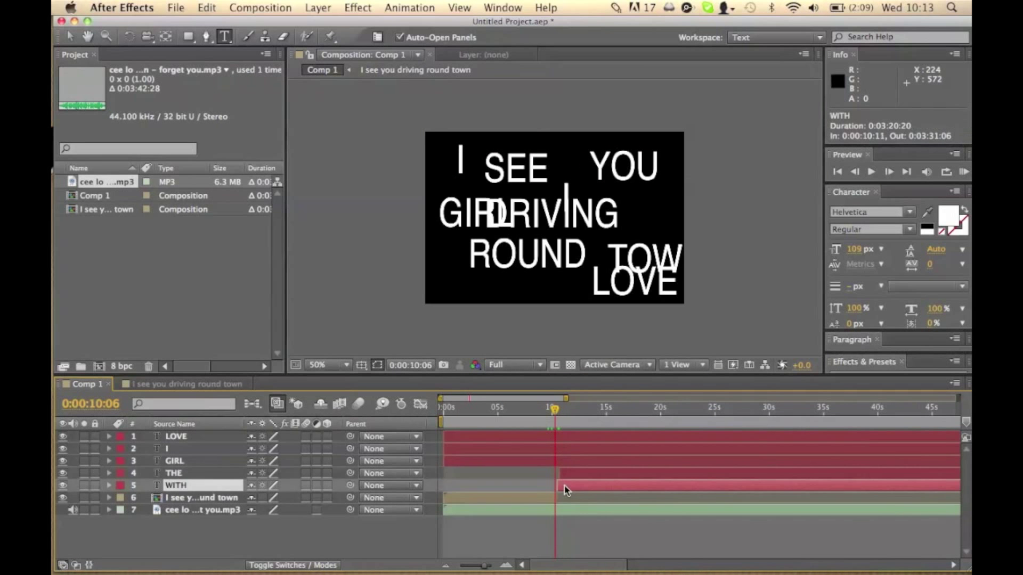
left_click_drag(559, 501, 557, 501)
Start GIRL, I and LOVE in turn up to about 11:09, then RAM-preview with the song.
left_click(562, 410)
left_click(568, 462)
key("alt+bracketleft")
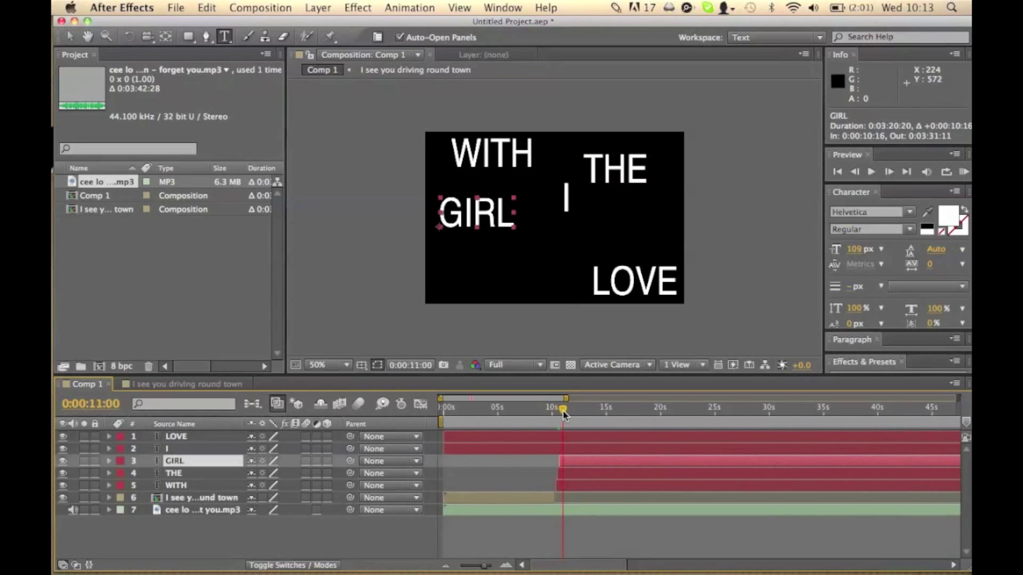
key("ctrl+Up")
key("alt+bracketleft")
left_click(568, 438)
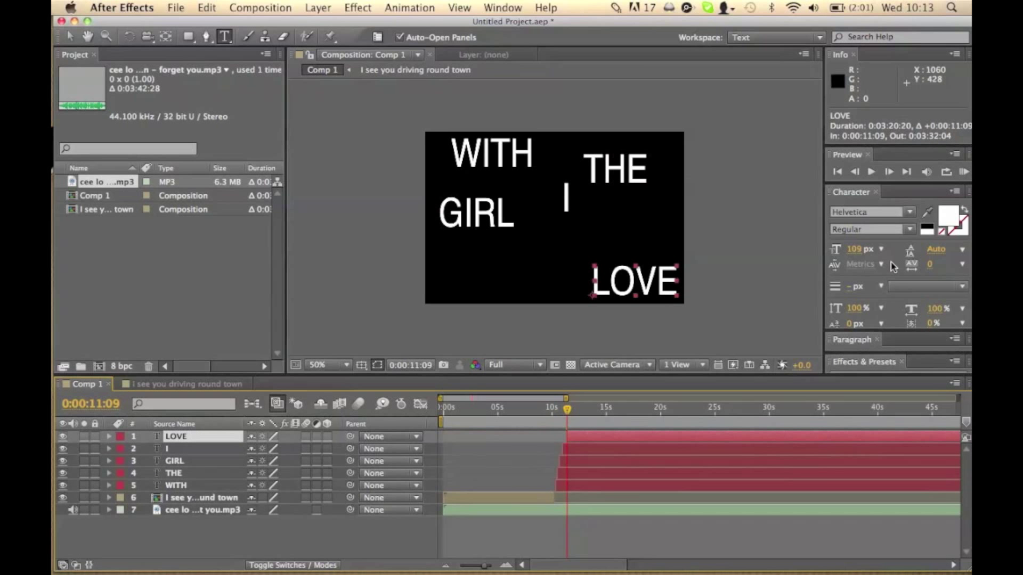
left_click(963, 172)
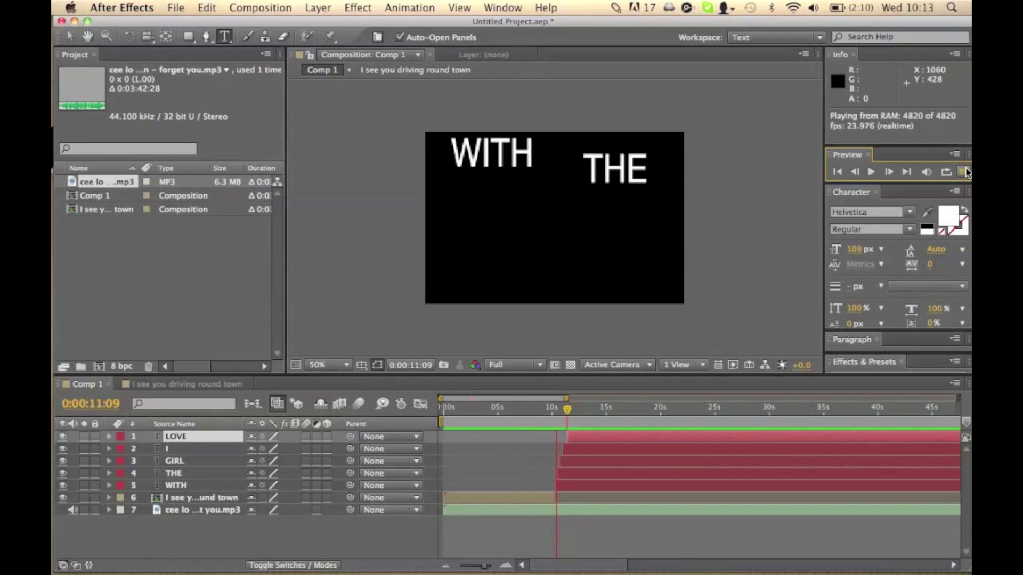
left_click(965, 171)
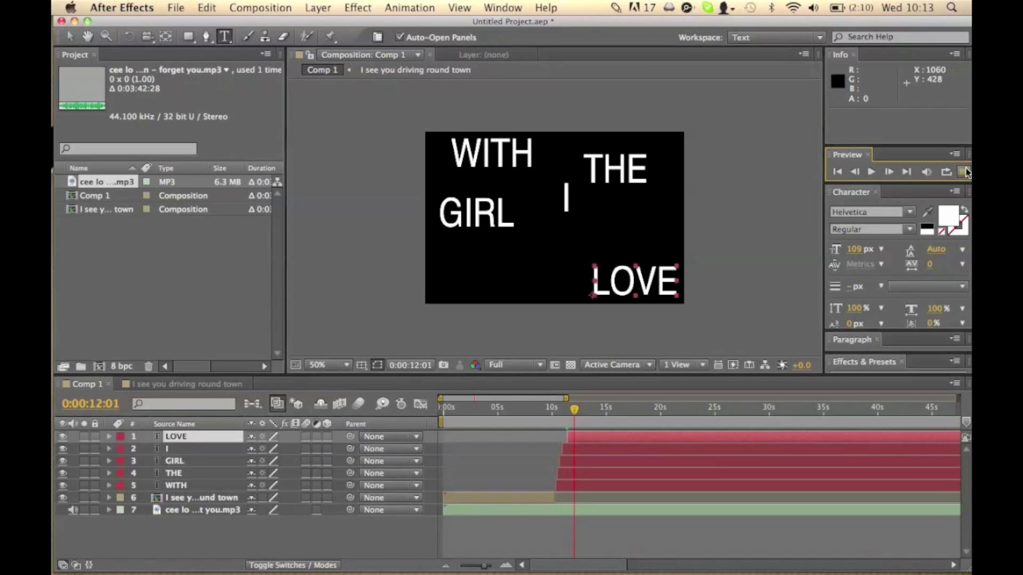
Pre-compose the five word layers as 'WITH THE GIRL I LOVE'.
left_click(172, 487, "shift")
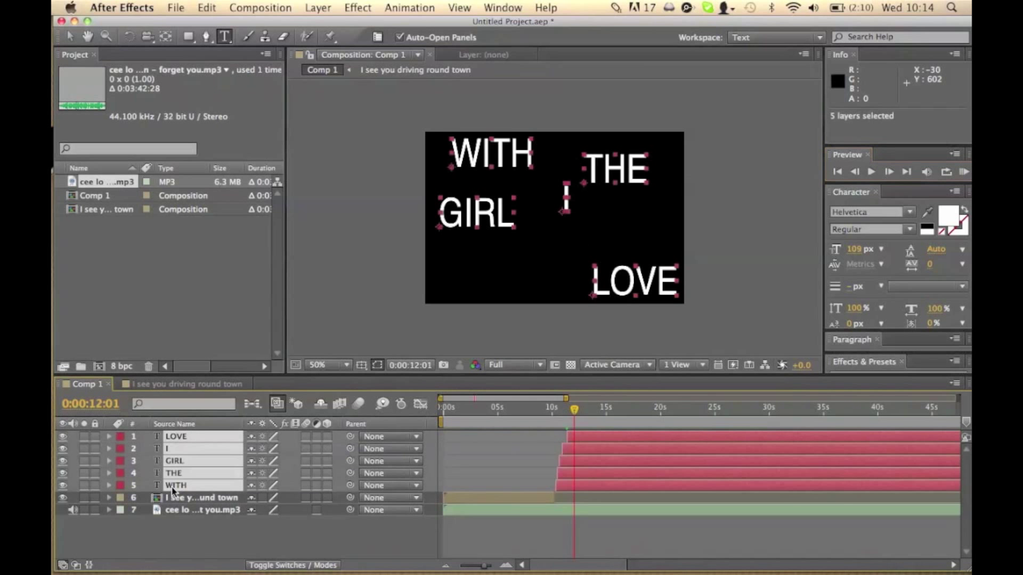
left_click(306, 6)
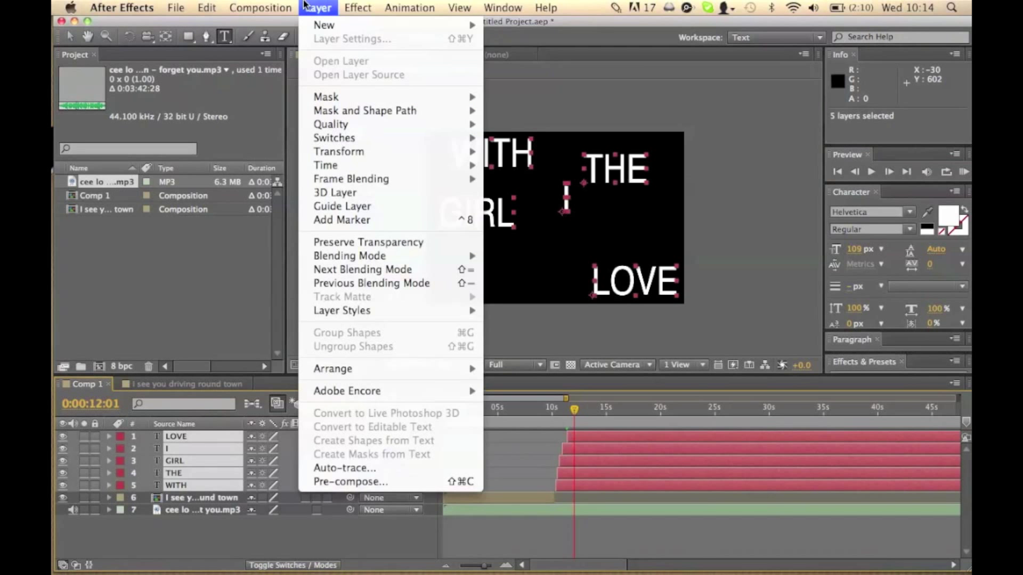
left_click(403, 481)
type("WITH THE GIRL I LOVE")
key("Return")
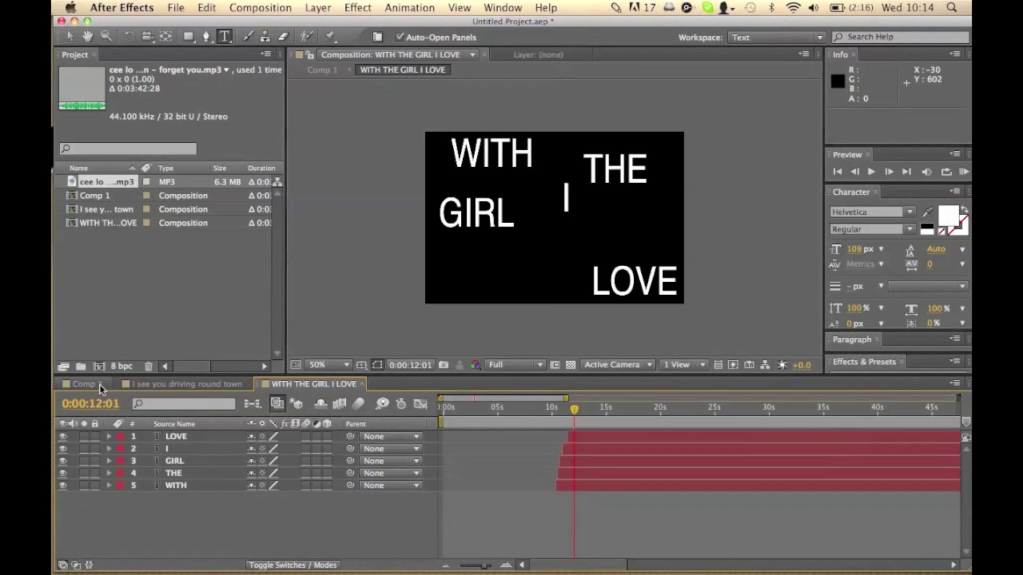
In Comp 1, make the new pre-comp layer start at 10:03.
left_click(101, 387)
mouse_move(457, 436)
left_mouse_down()
mouse_move(567, 436)
mouse_move(570, 421)
mouse_move(444, 437)
left_mouse_up()
left_click(567, 413)
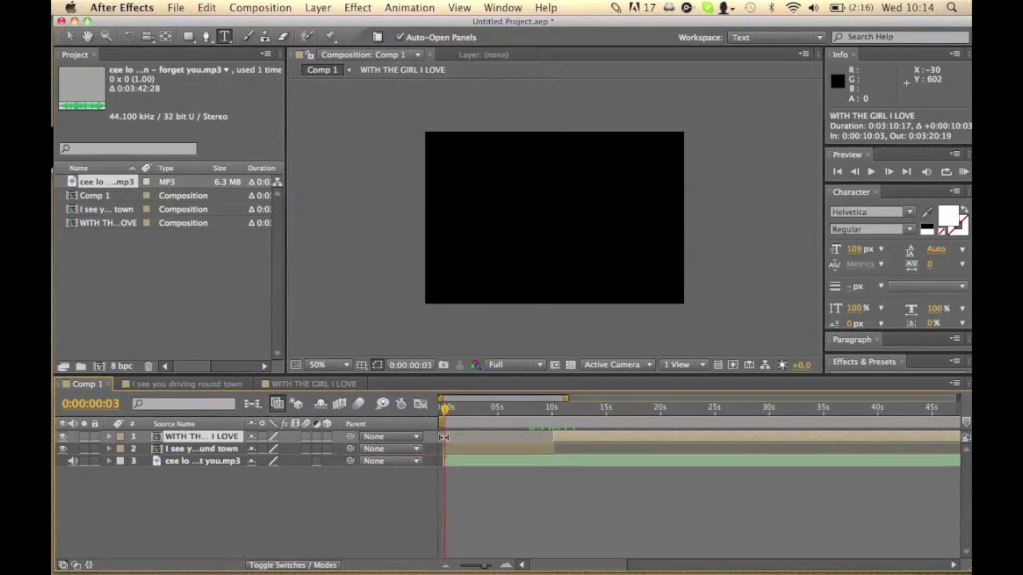
Open the 'I see you driving round town' precomp at 10:13, ready to transform layers.
double_click(216, 449)
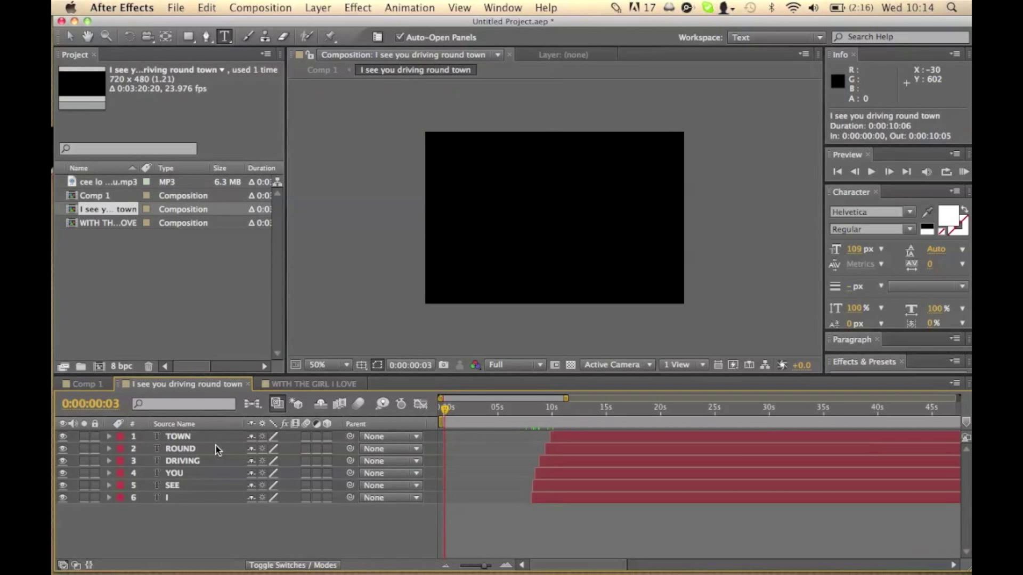
left_click(94, 388)
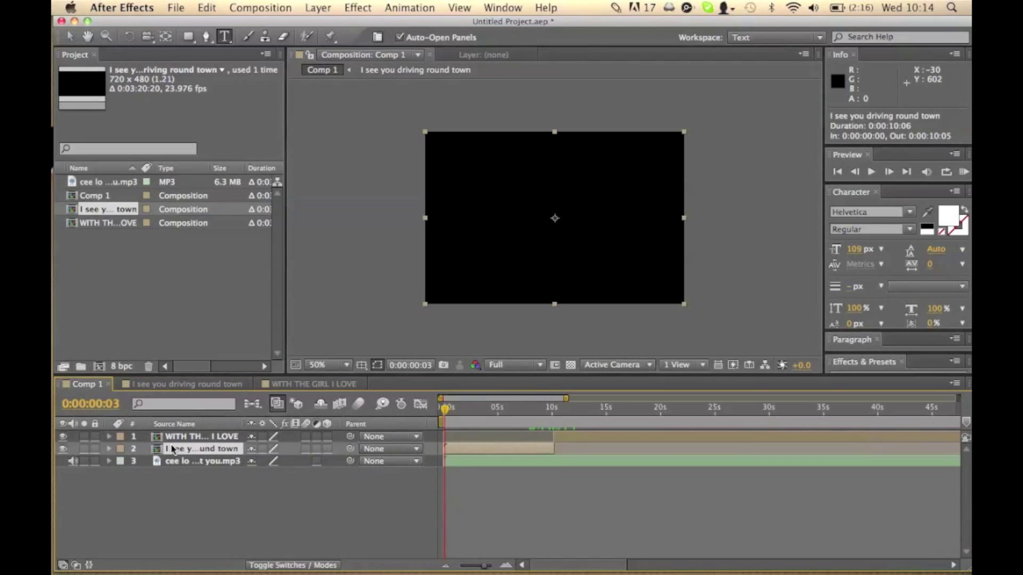
left_click(193, 453)
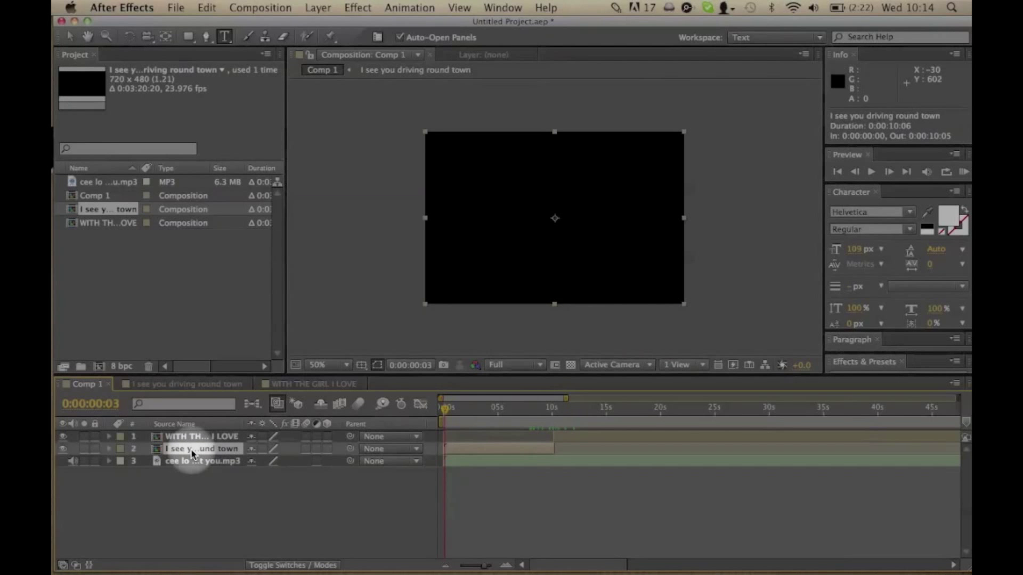
double_click(192, 453)
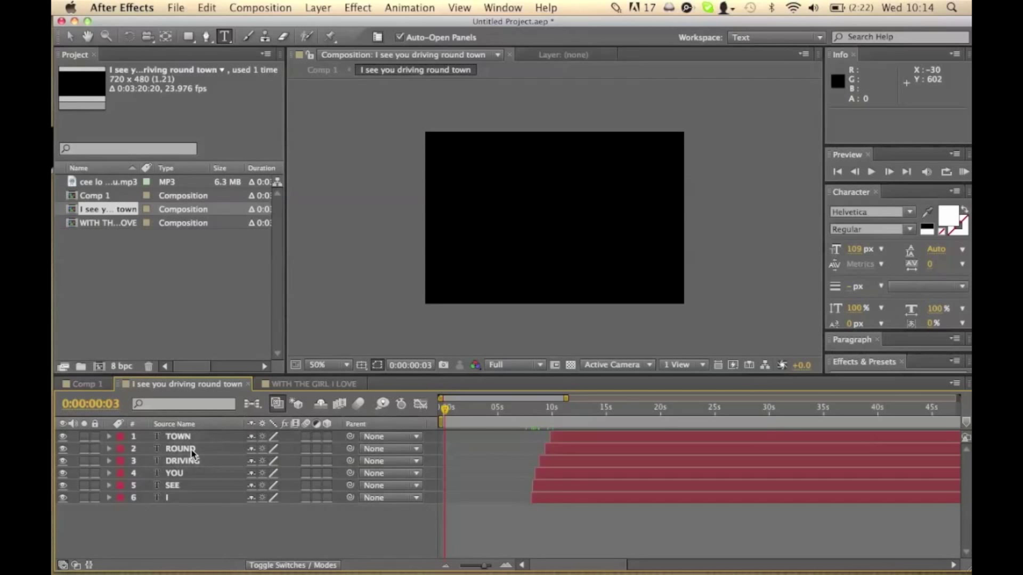
left_click(558, 421)
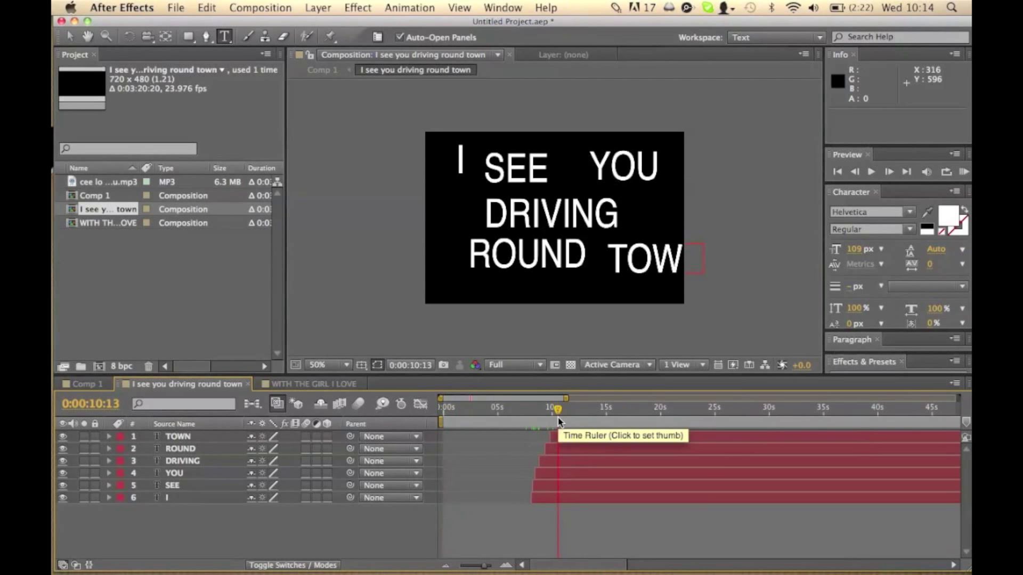
key("v")
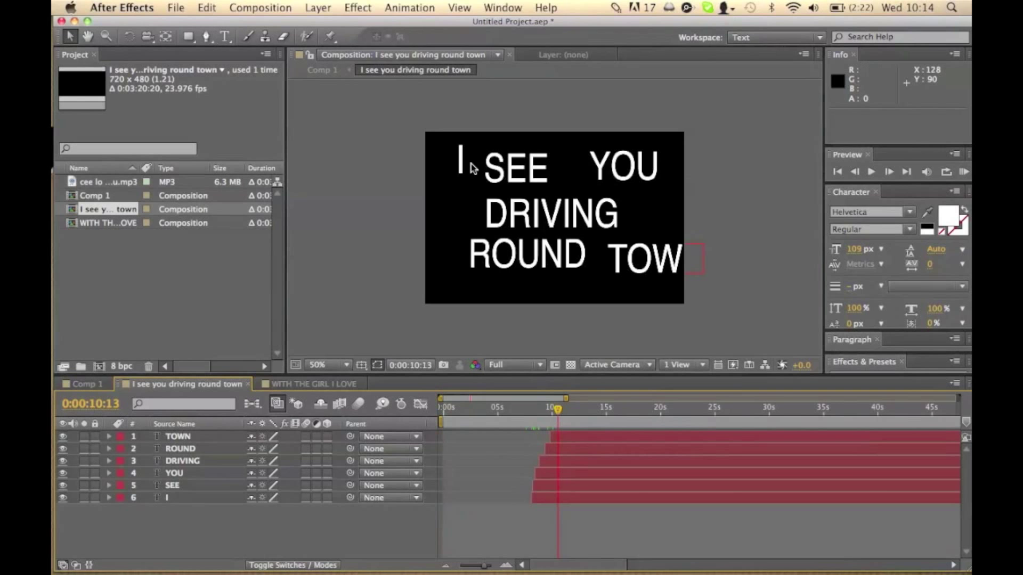
Shrink SEE and YOU and stack YOU just beneath SEE beside I.
left_click(462, 166)
mouse_move(462, 174)
left_mouse_down()
mouse_move(477, 173)
mouse_move(467, 160)
mouse_move(476, 163)
left_mouse_up()
key("super+z")
left_click(536, 178)
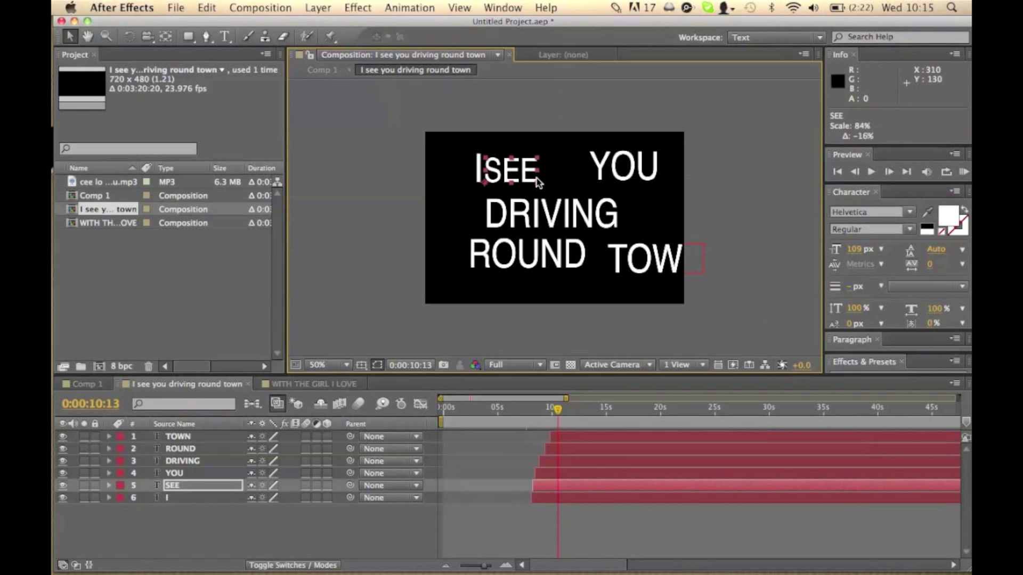
left_click_drag(547, 182, 513, 184)
key("period")
left_click(596, 159)
left_click_drag(615, 181, 471, 145)
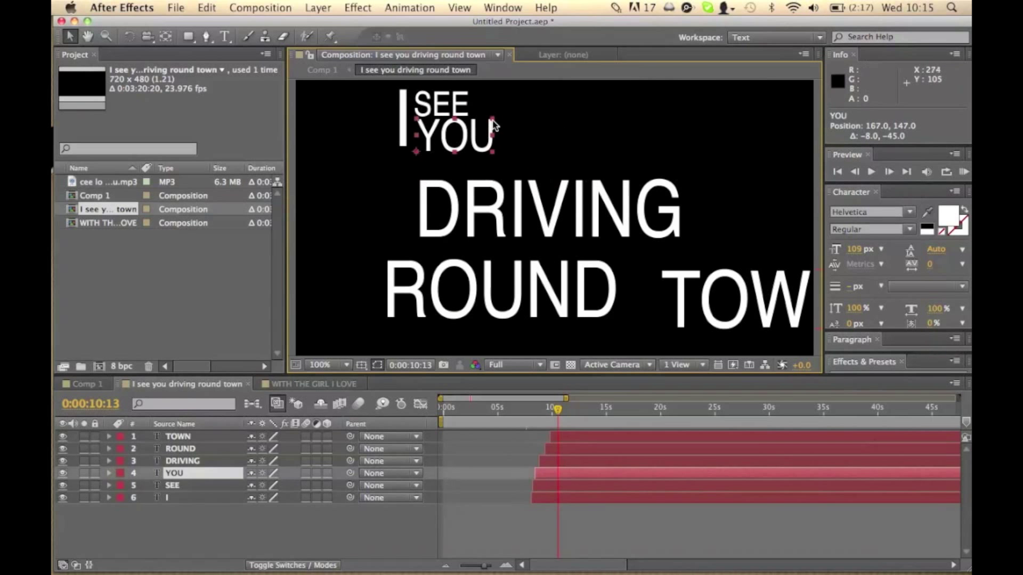
left_click_drag(492, 221, 549, 130)
Move ROUND up under DRIVING and enlarge it, then set TOWN below ROUND.
left_click_drag(511, 290, 490, 240)
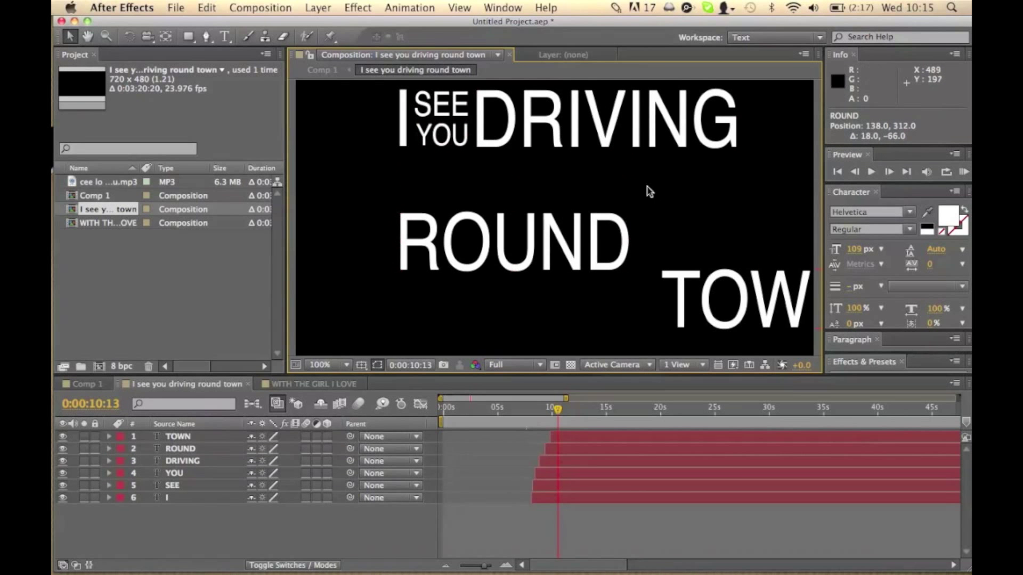
left_click_drag(629, 205, 738, 165)
key("comma")
left_click_drag(667, 252, 634, 238)
left_click(715, 238)
In the WITH THE GIRL I LOVE comp, shrink THE and GIRL to matching small sizes.
left_click_drag(612, 409, 555, 408)
left_click(309, 384)
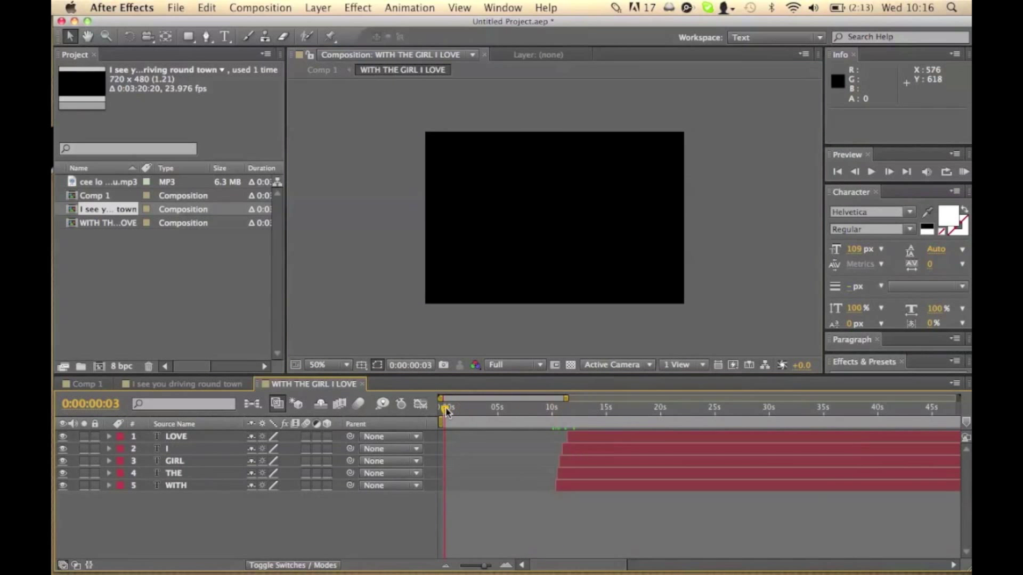
left_click_drag(629, 160, 596, 174)
left_click_drag(477, 213, 582, 187)
left_click(579, 166, "shift")
left_click(598, 194)
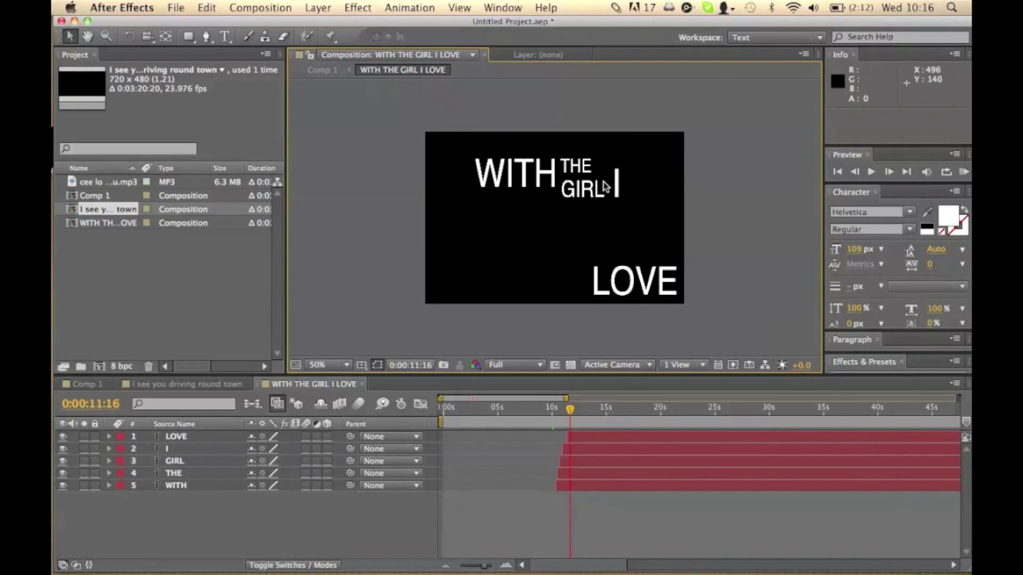
left_click(596, 191)
key("/")
left_click_drag(639, 141, 626, 187)
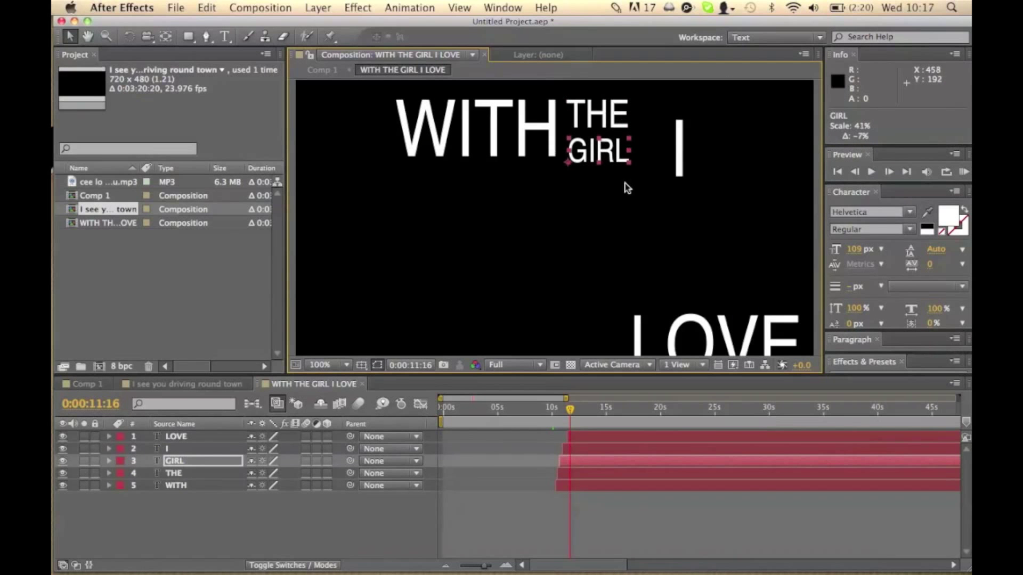
Line THE and GIRL up beside WITH, enlarge LOVE beneath, and move I beside GIRL.
left_click_drag(479, 133, 474, 138)
left_click_drag(591, 149, 583, 155)
left_click_drag(642, 331, 368, 323)
left_click(566, 267)
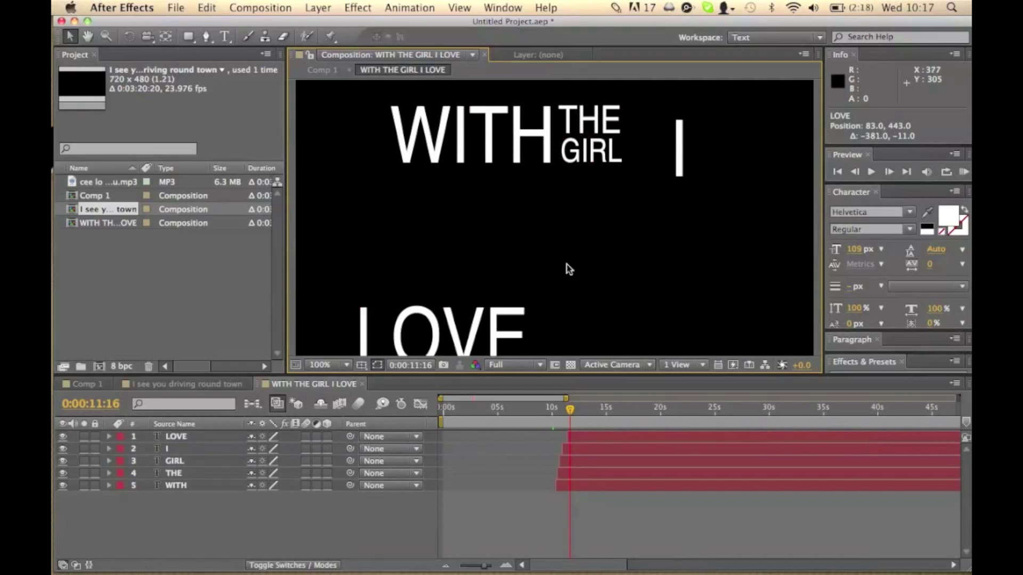
left_click_drag(512, 327, 645, 194)
left_click_drag(680, 154, 641, 155)
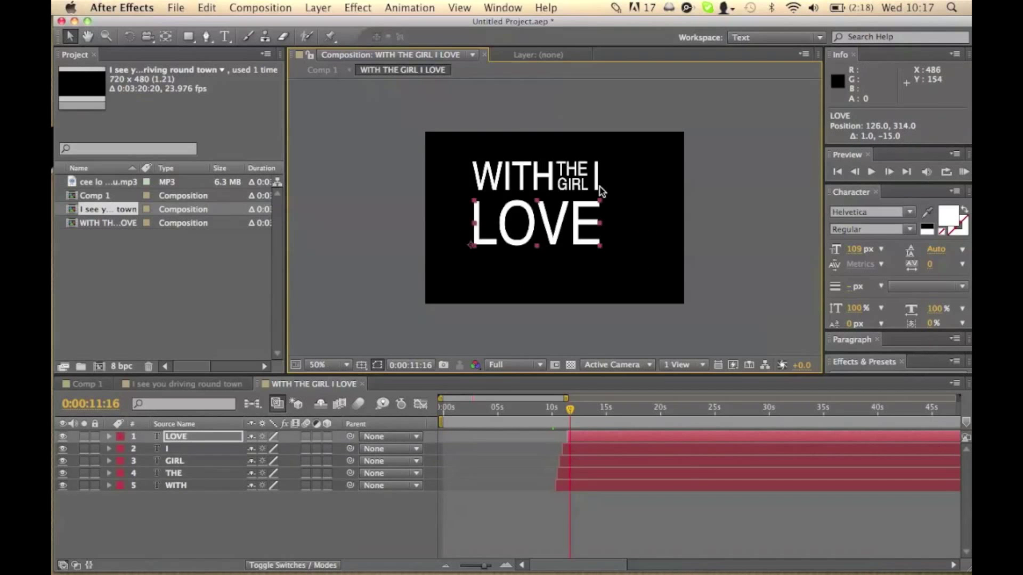
Zoom out, deselect the words and return to Comp 1 at an earlier time.
key("super+a")
left_click(655, 251)
left_click(533, 409)
key("shift+.")
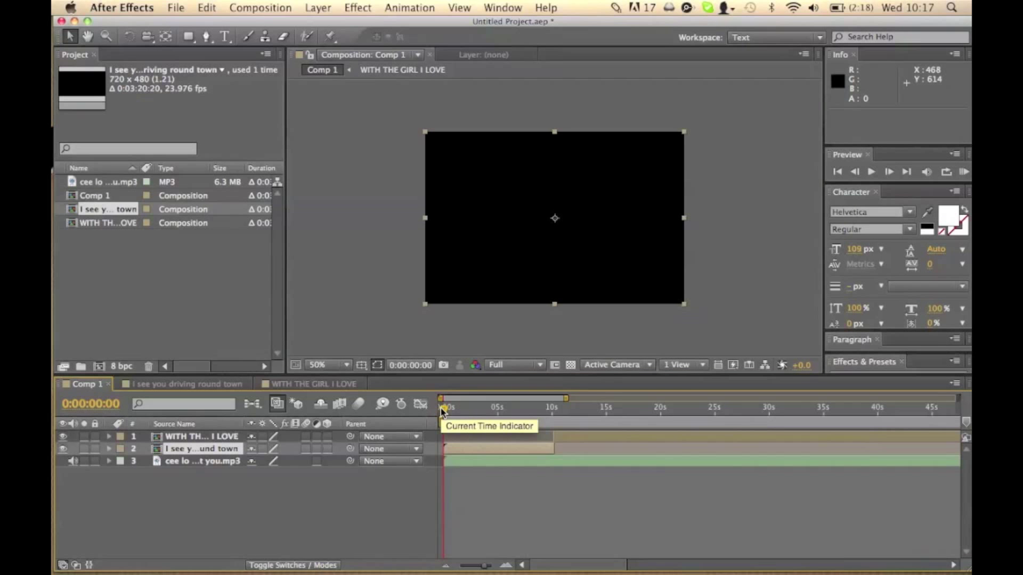
Play a RAM preview of Comp 1 with audio and stop it around 12 seconds.
left_click(964, 174)
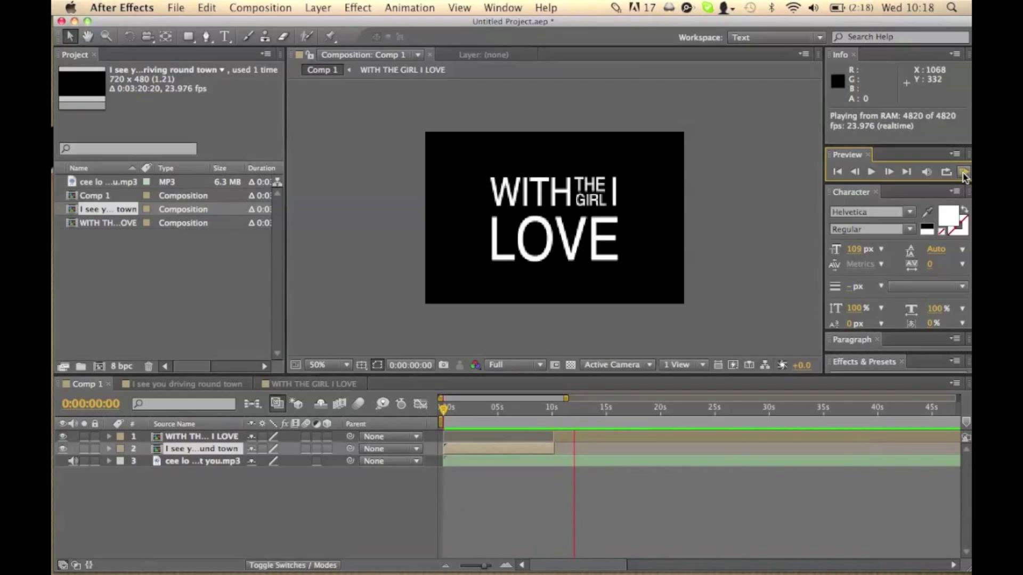
left_click(964, 174)
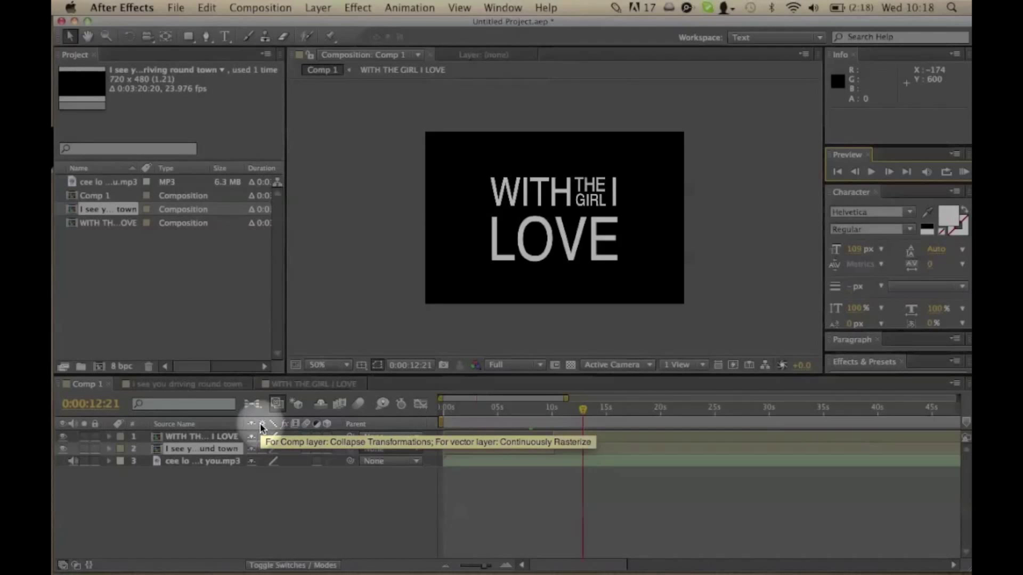
Enable Collapse Transformations and 3D on both sentence layers in Comp 1.
left_click(262, 427)
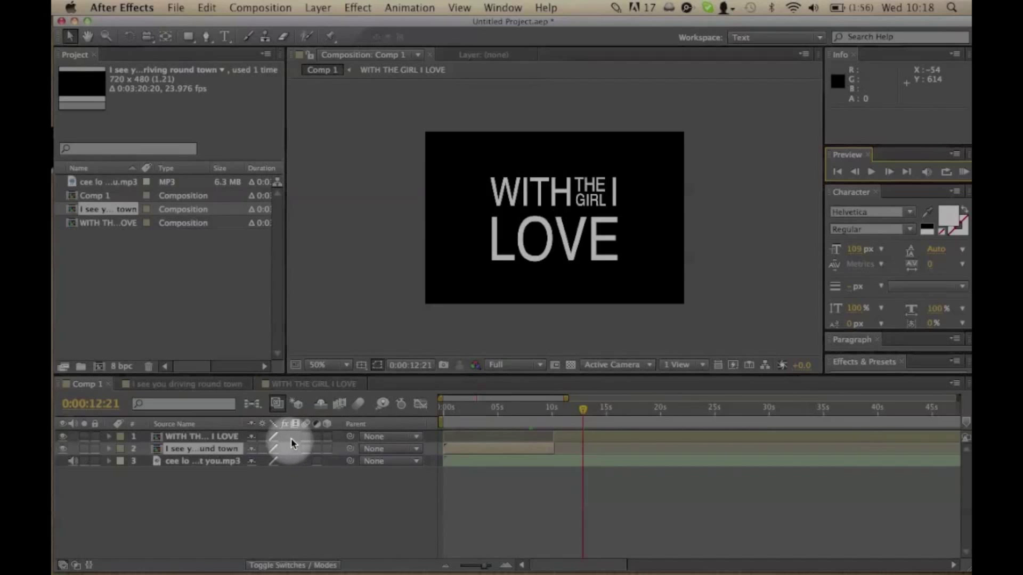
left_click(261, 437)
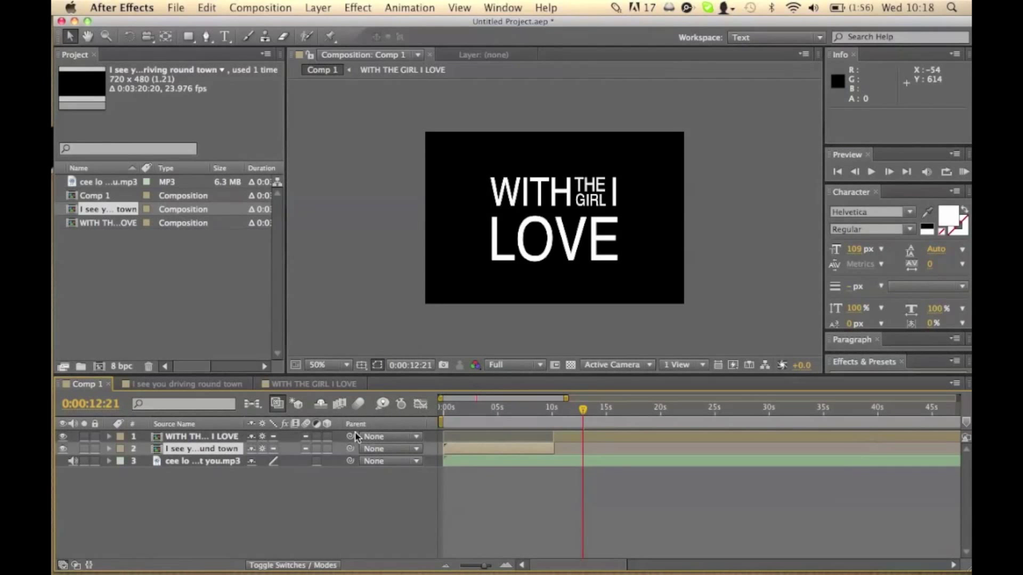
left_click(329, 435)
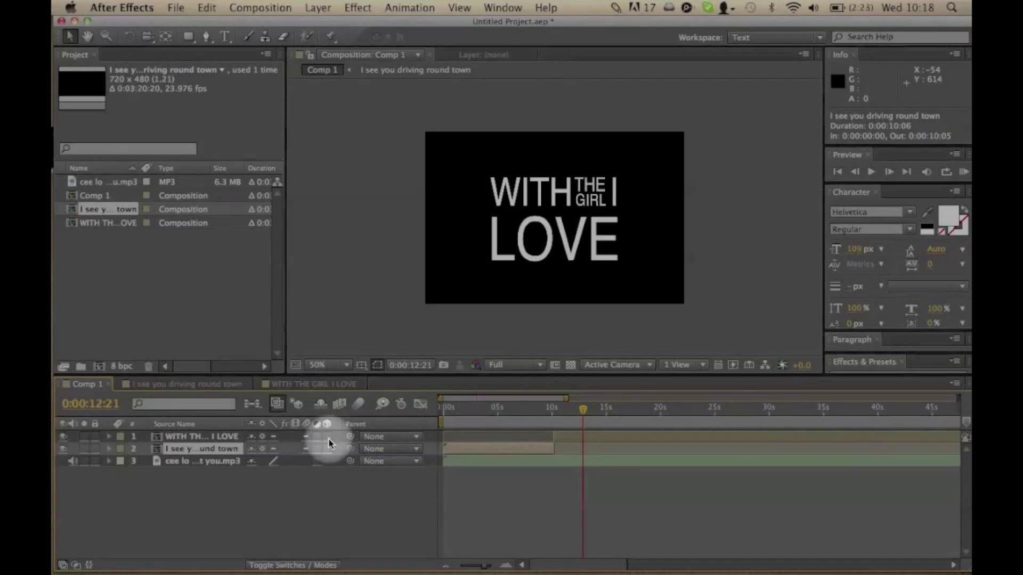
left_click_drag(327, 437, 329, 453)
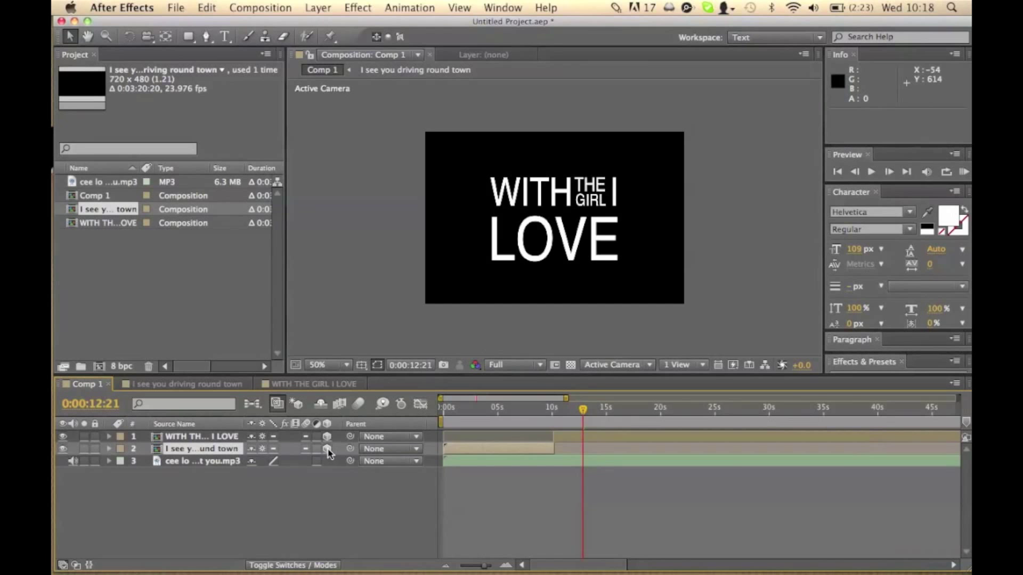
Make every word 3D in both precomps and push LOVE toward the camera.
double_click(193, 449)
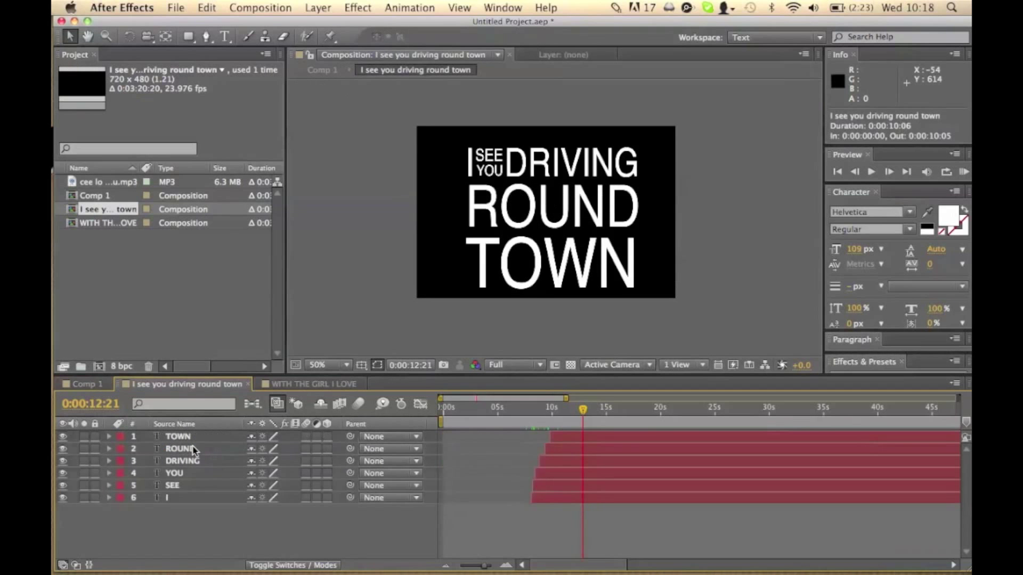
left_click_drag(326, 437, 328, 501)
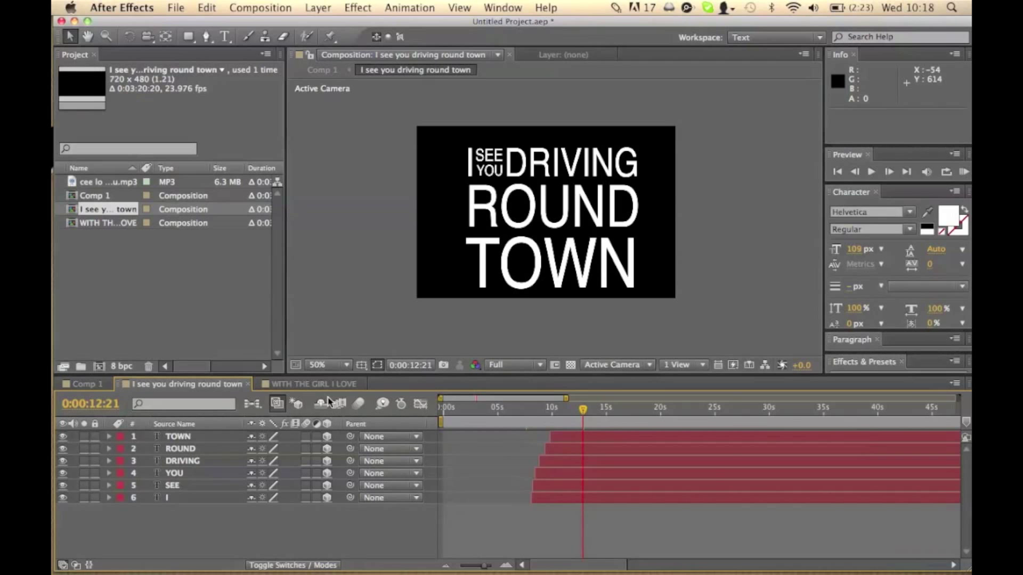
left_click(314, 384)
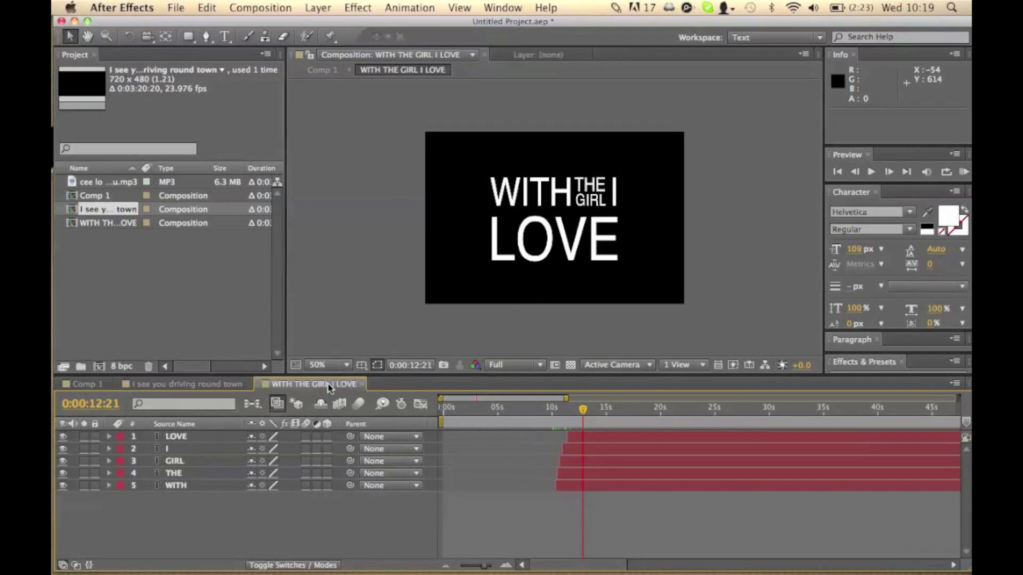
left_click_drag(327, 436, 327, 501)
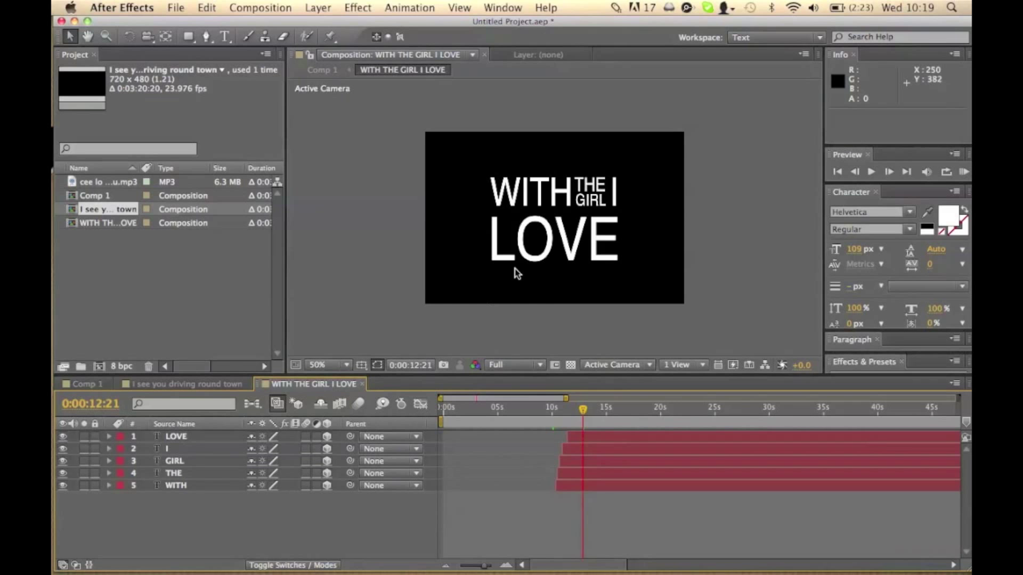
left_click(530, 247)
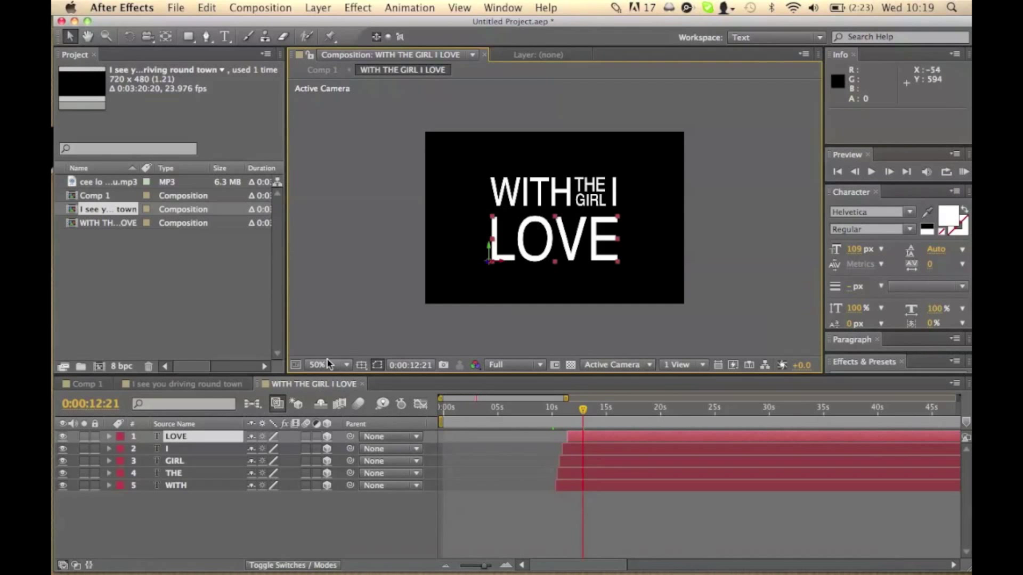
left_click_drag(489, 261, 426, 276)
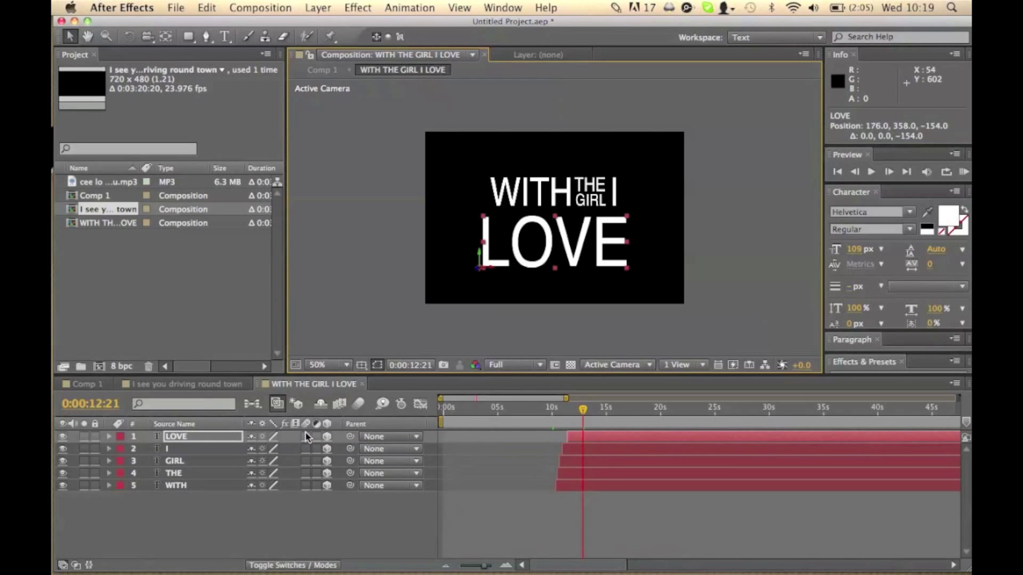
Turn on motion blur for every word layer in both lyric precomps.
left_click_drag(305, 437, 299, 505)
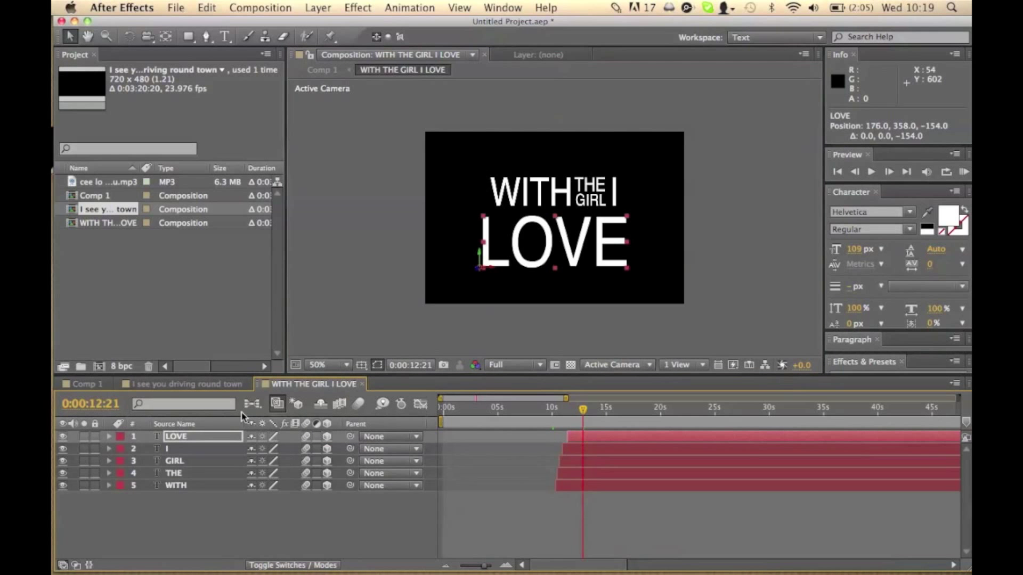
left_click(226, 390)
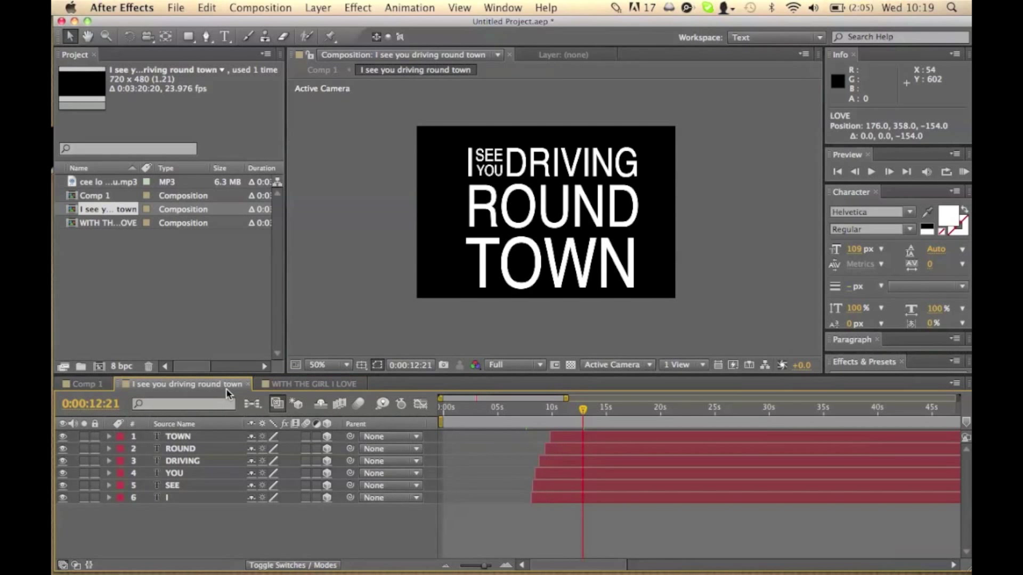
left_click(306, 437)
left_click_drag(307, 440, 305, 503)
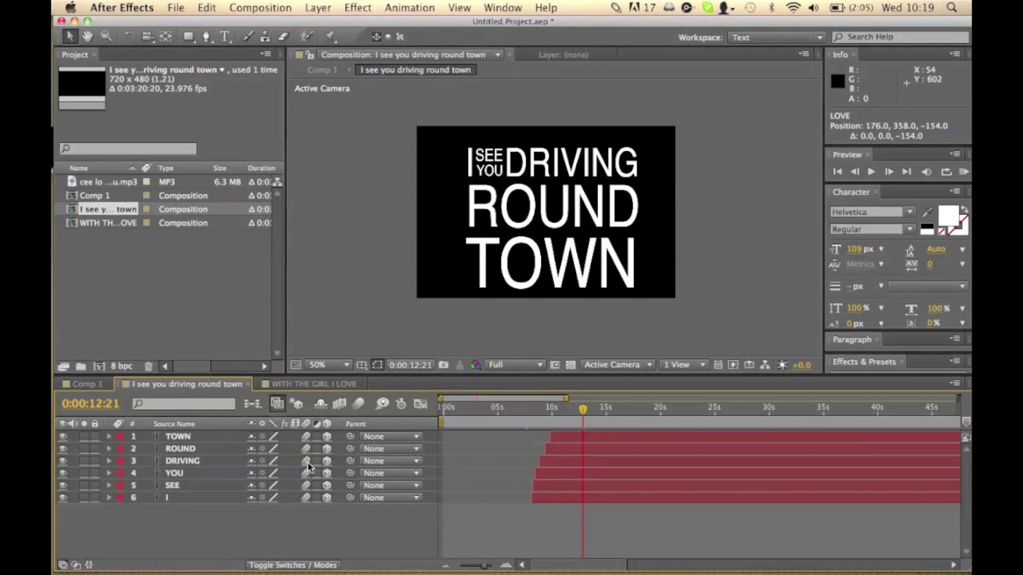
left_click(84, 384)
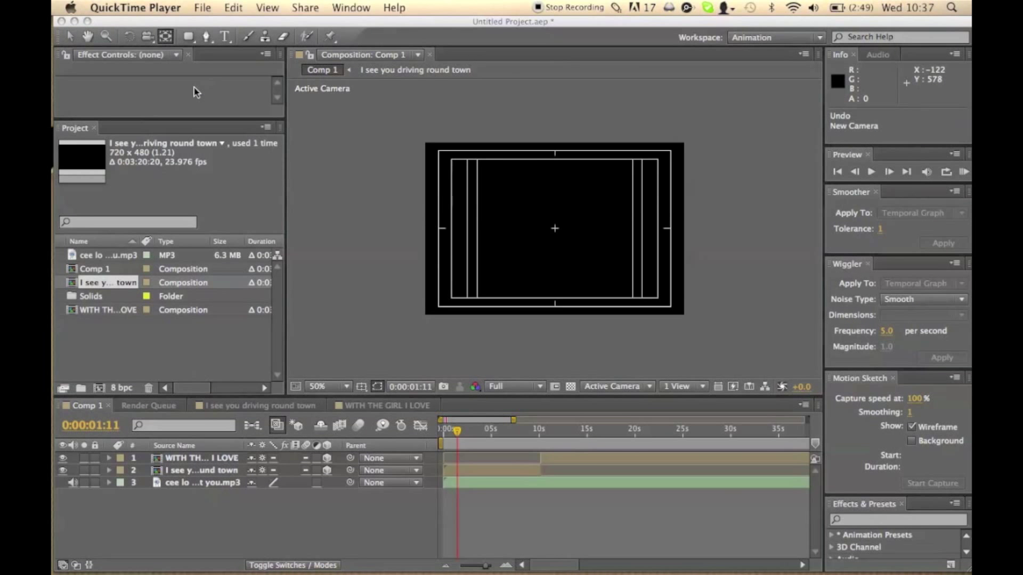
Open the first-line precomp near 7 seconds and show DRIVING's Position property.
left_click(468, 435)
left_click(466, 432)
left_click_drag(466, 432, 522, 433)
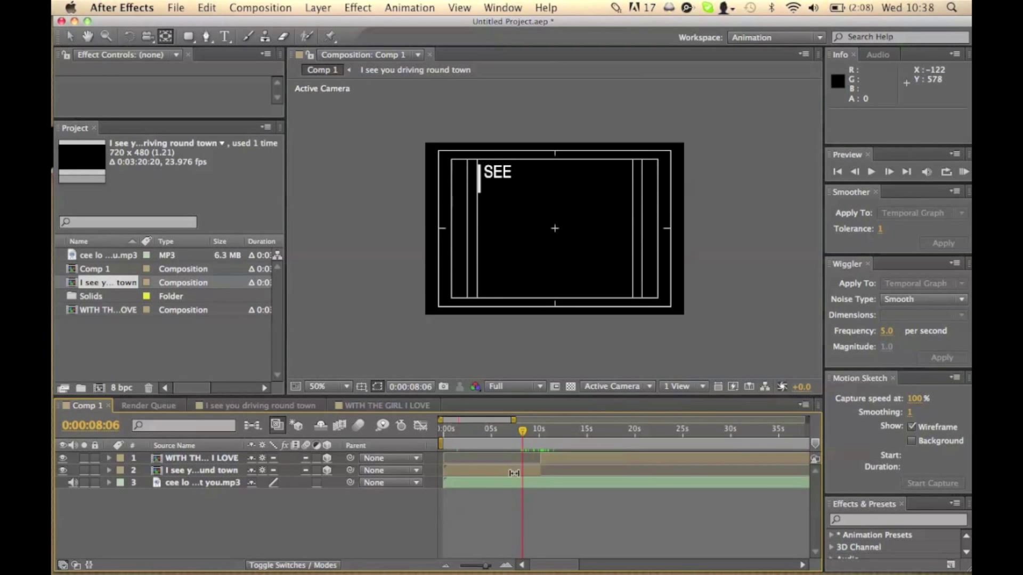
double_click(221, 472)
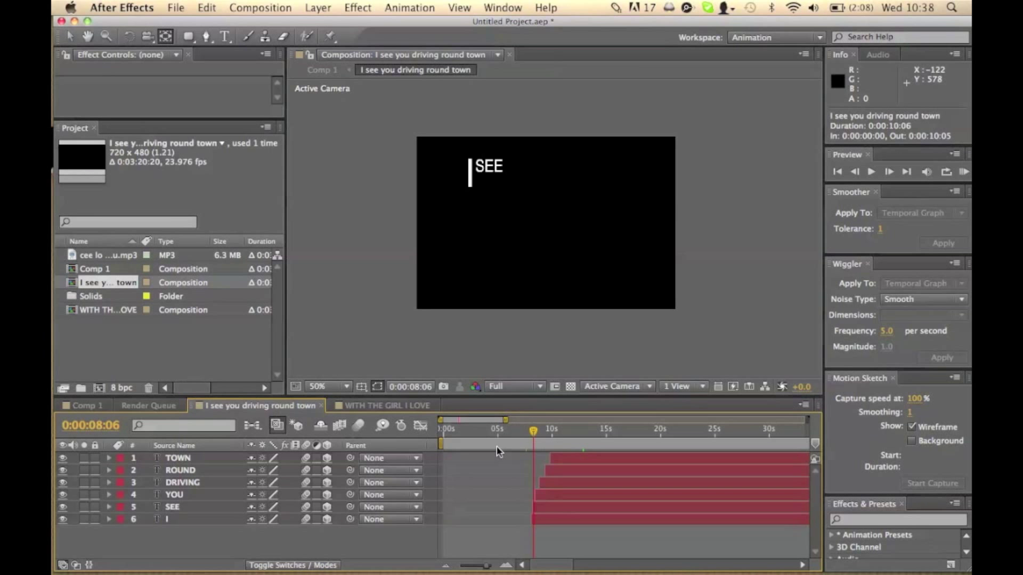
left_click_drag(533, 430, 540, 430)
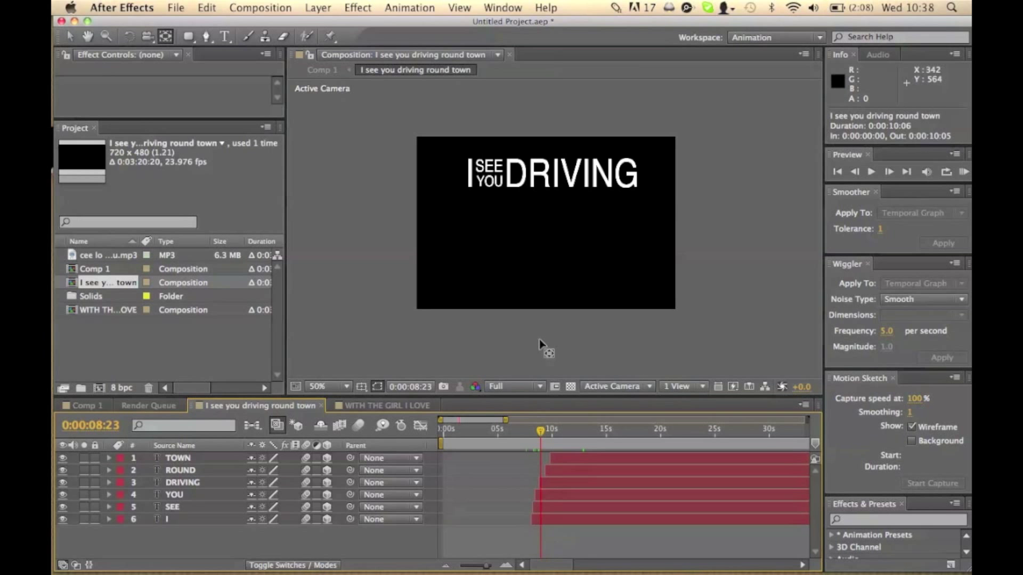
left_click(184, 484)
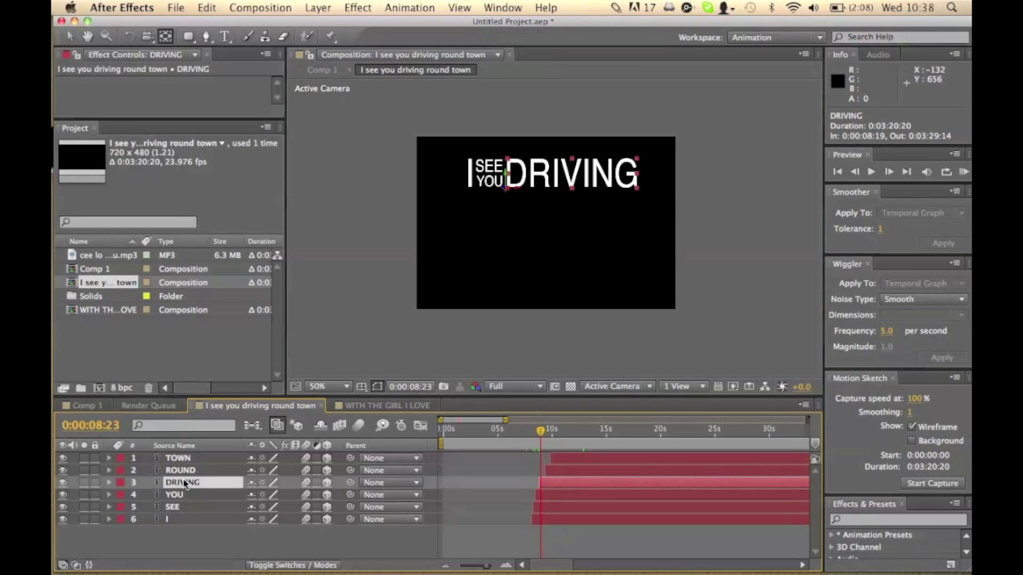
key("p")
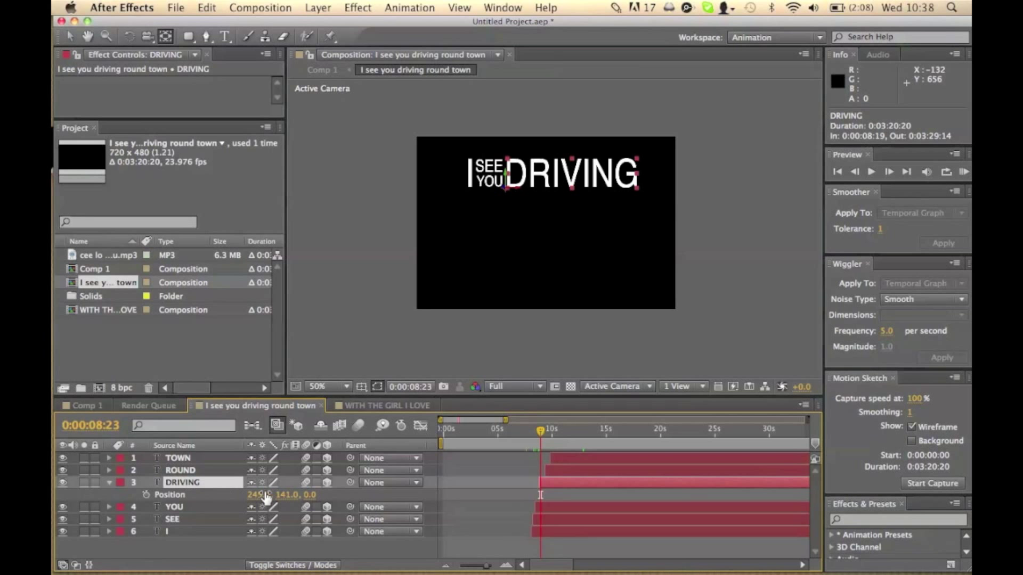
Try moving DRIVING, undoing each change so it stays at 245, 141.
left_click_drag(284, 500, 273, 501)
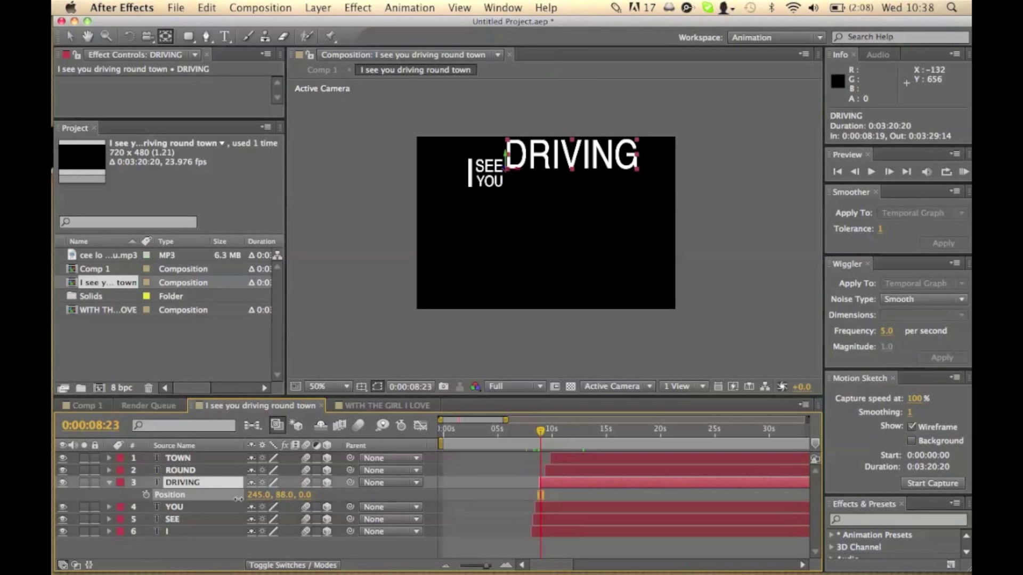
key("super+z")
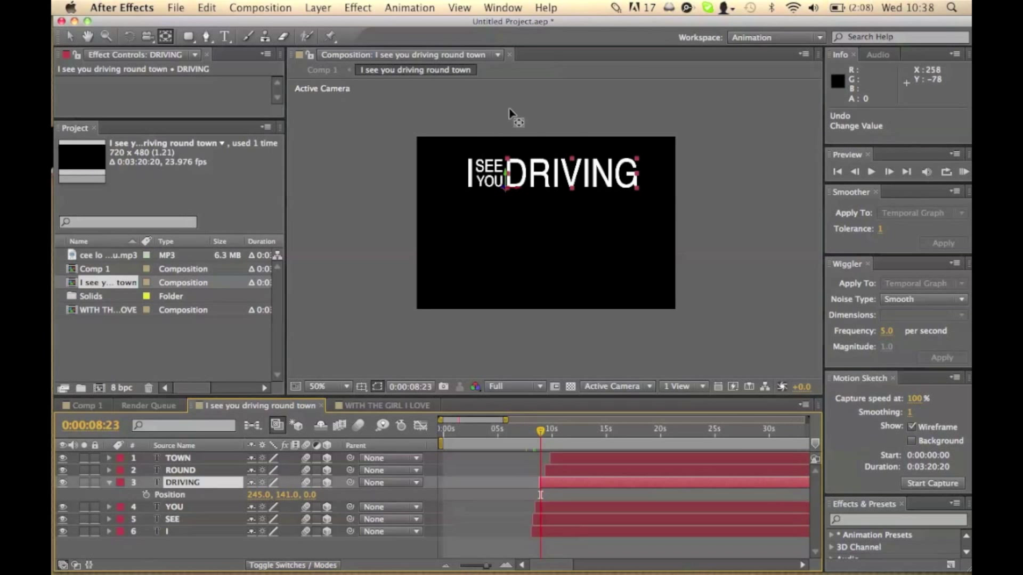
left_click(554, 160)
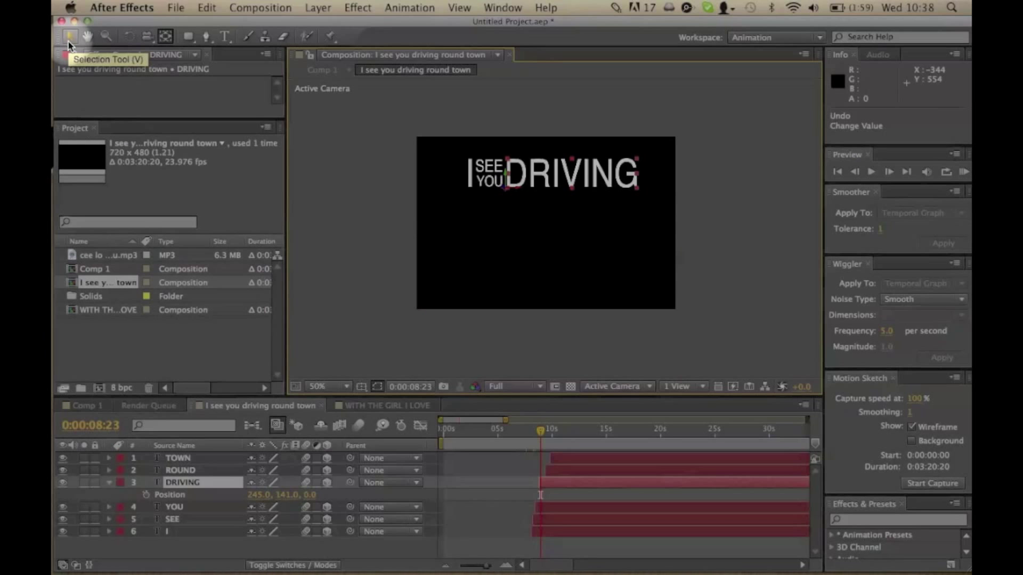
left_click(68, 41)
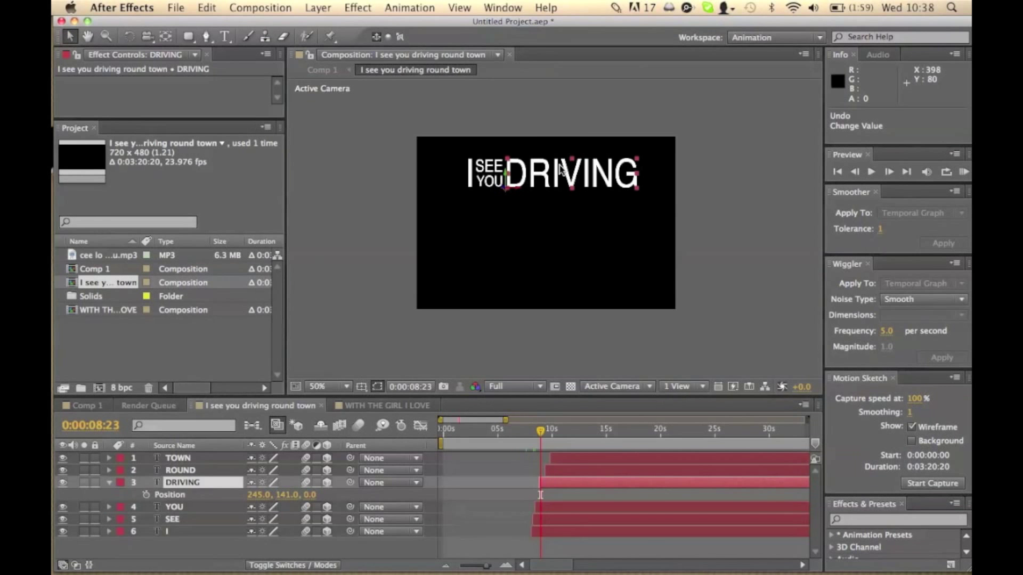
left_click_drag(546, 161, 595, 160)
key("super+z")
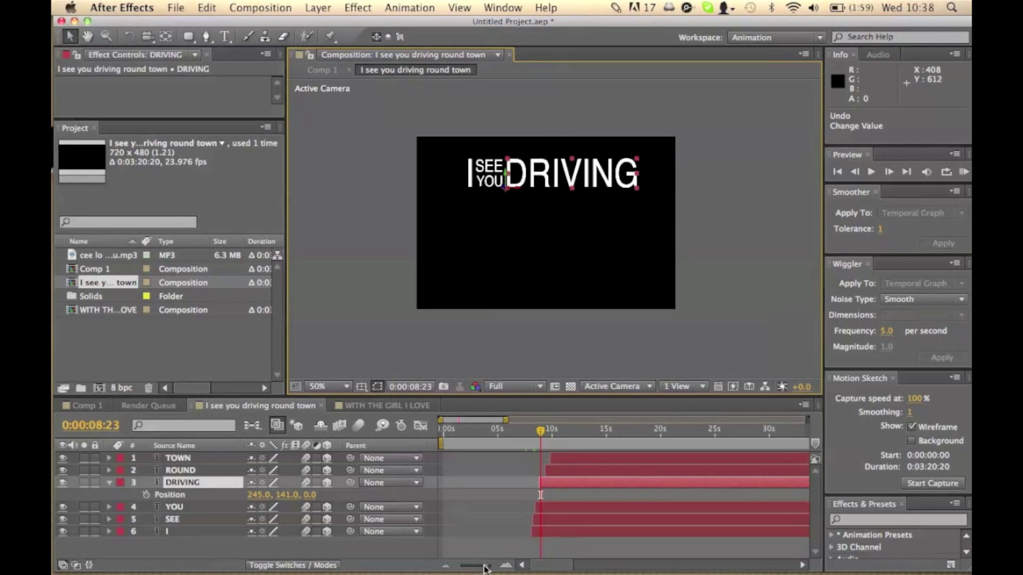
left_click_drag(483, 569, 492, 569)
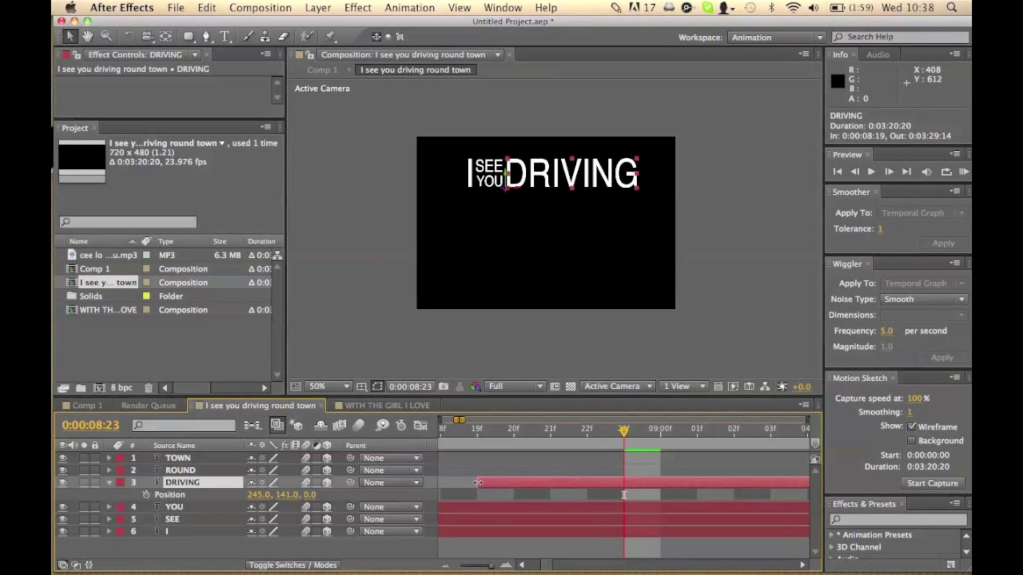
Add DRIVING's Position keyframe at 245, 141 on frame 8:19, then move back to 8:16.
left_click(473, 434)
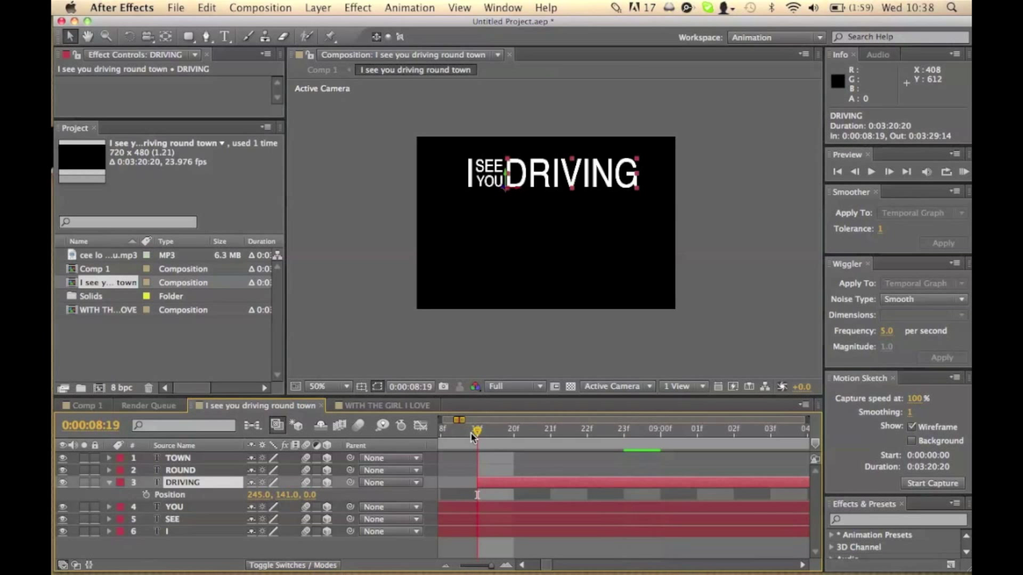
scroll(481, 472, "left", 3)
scroll(481, 471, "left", 2)
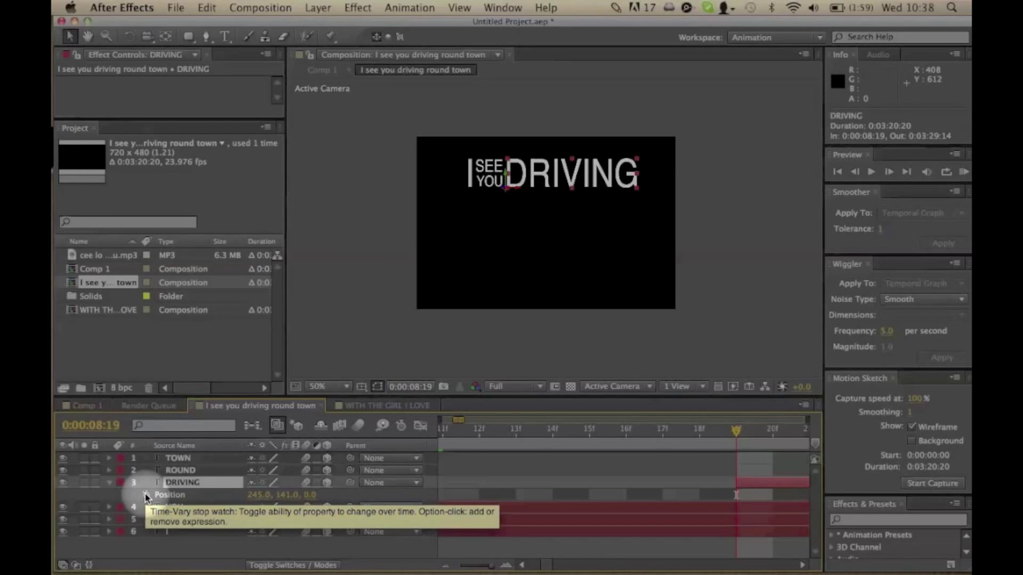
left_click(145, 494)
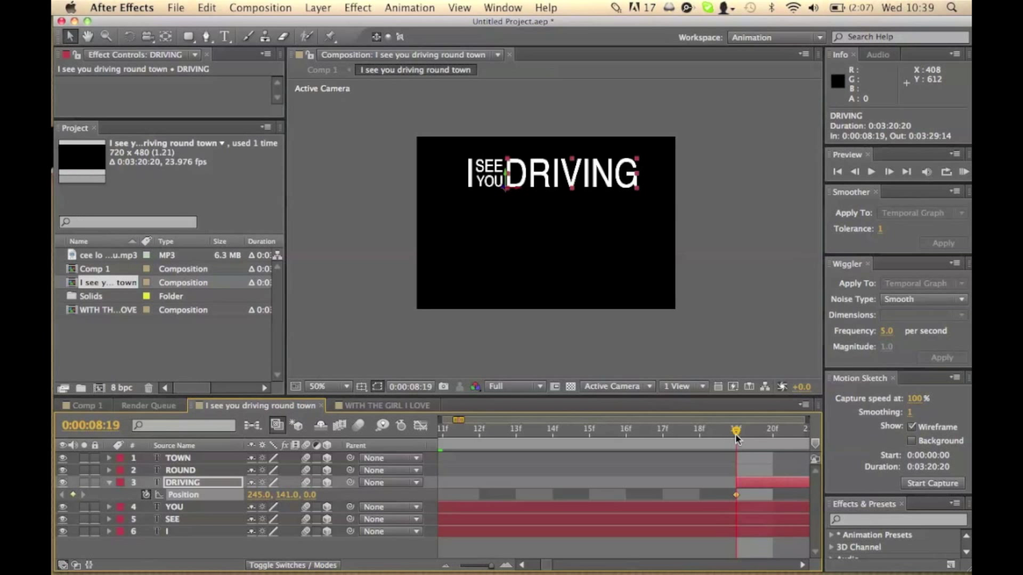
left_click_drag(734, 433, 626, 434)
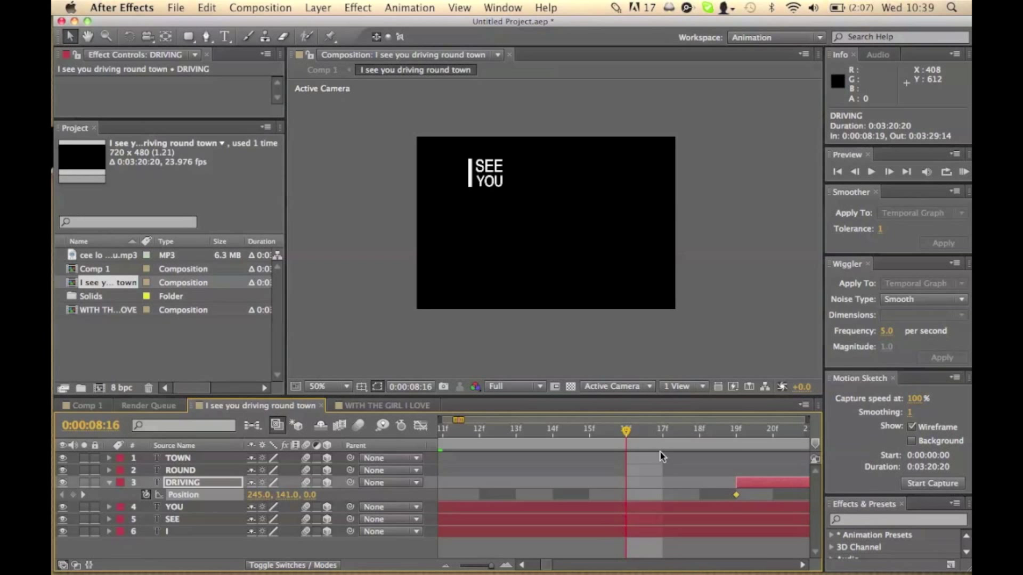
left_click(739, 485)
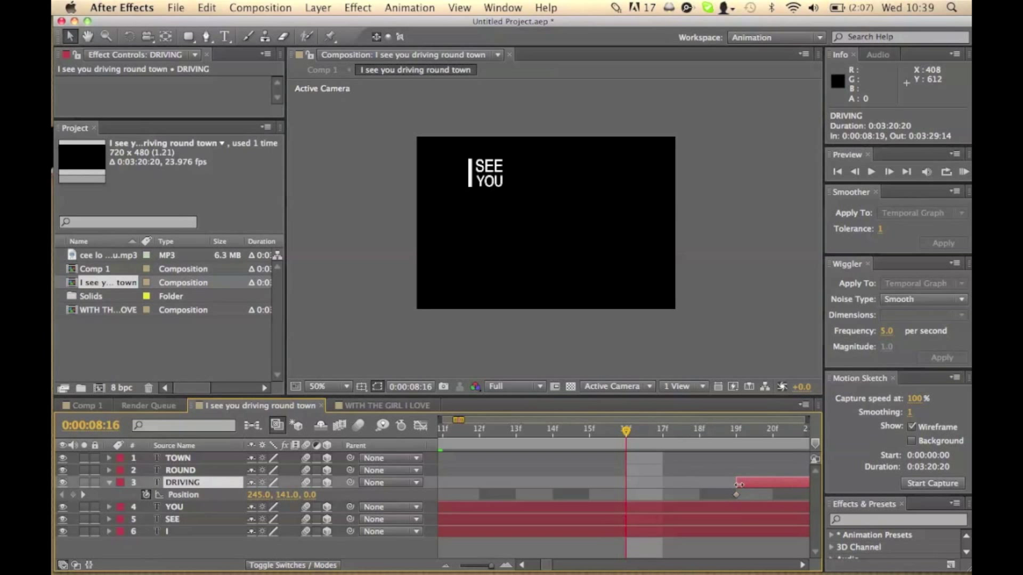
Start DRIVING at 8:16 with a keyframe off-screen right at 731, 141, checking the slide-in.
left_click_drag(739, 484, 638, 486)
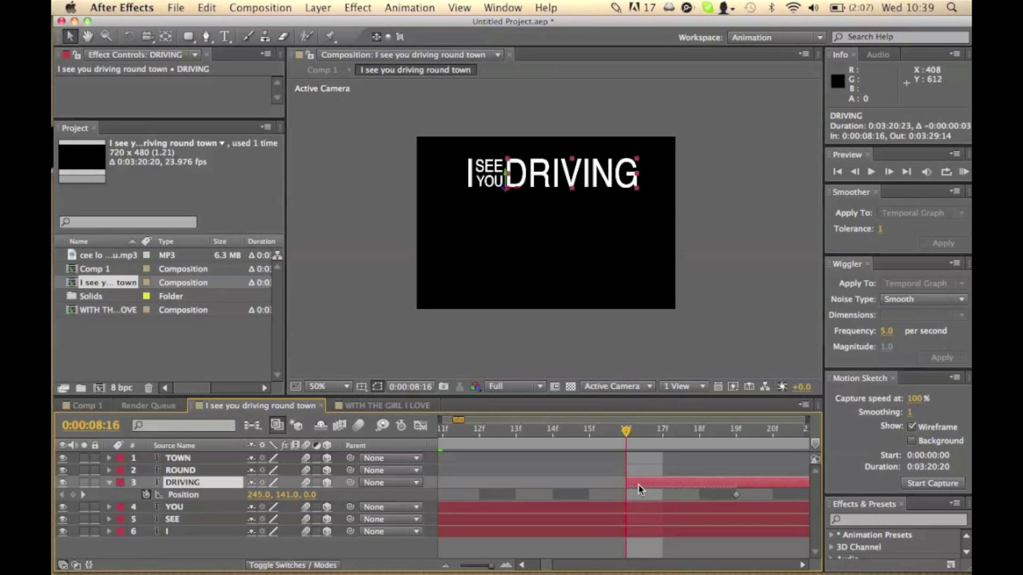
left_click(72, 496)
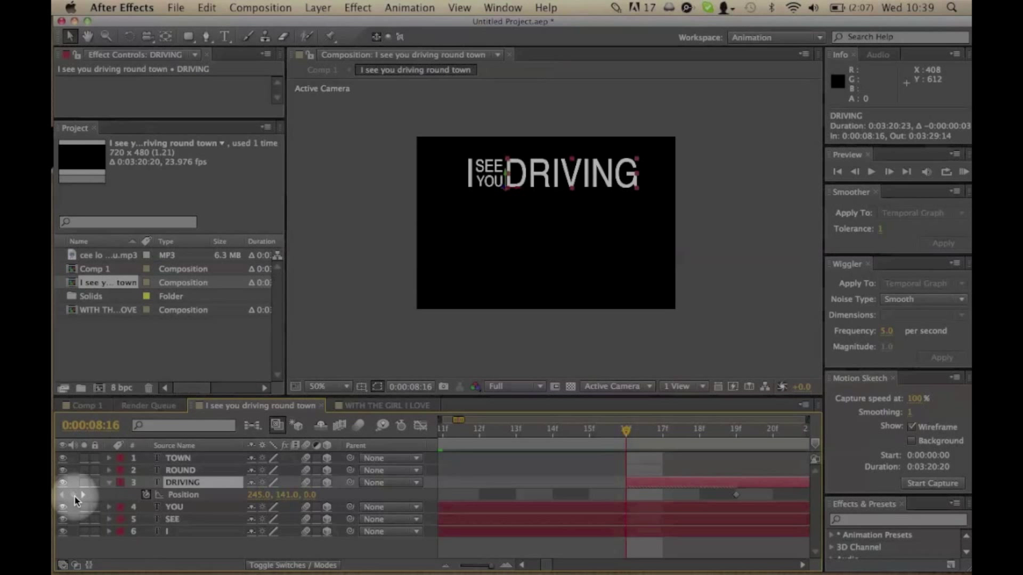
left_click(73, 495)
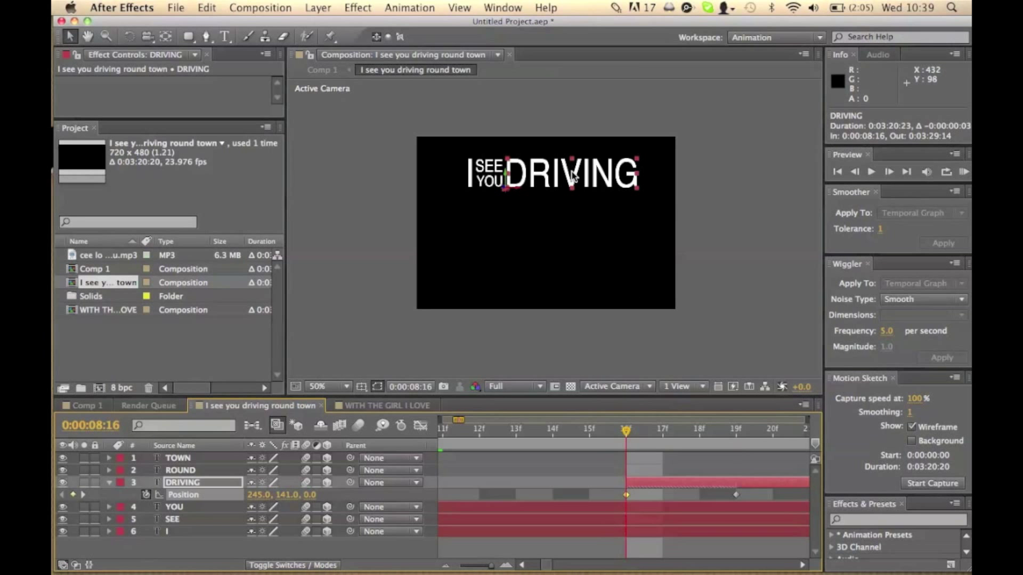
left_click_drag(574, 176, 746, 174)
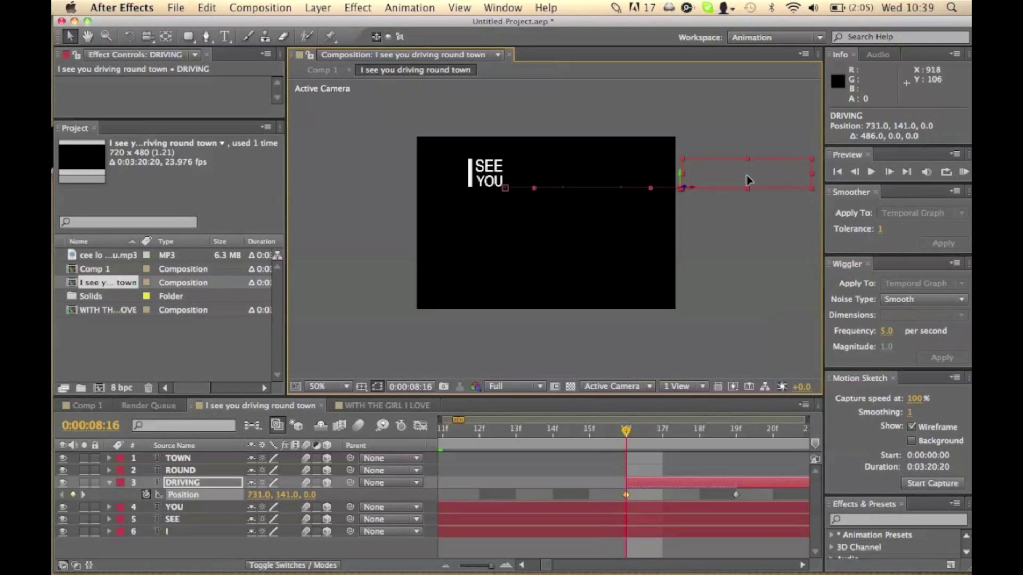
left_click(648, 434)
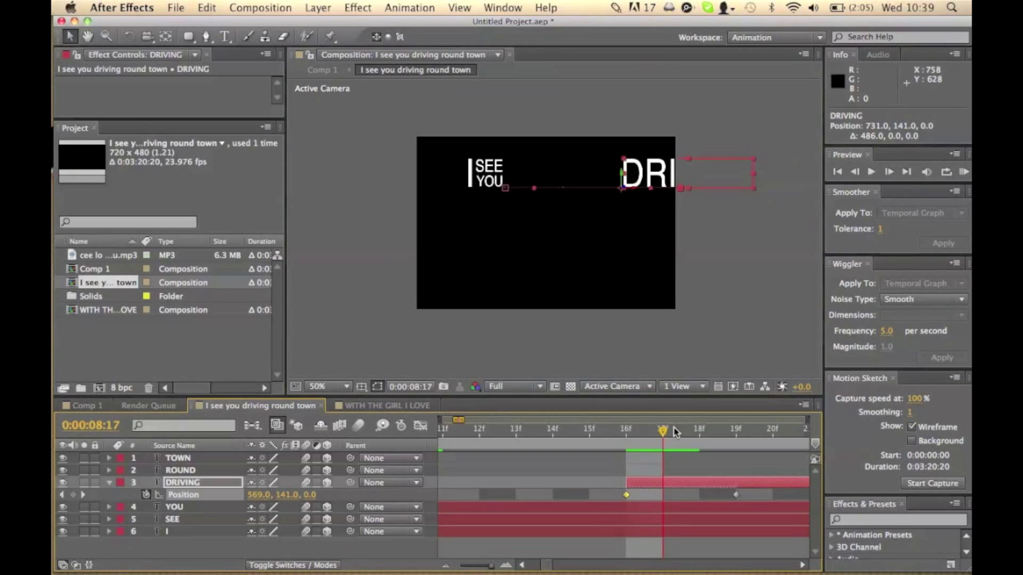
left_click(700, 433)
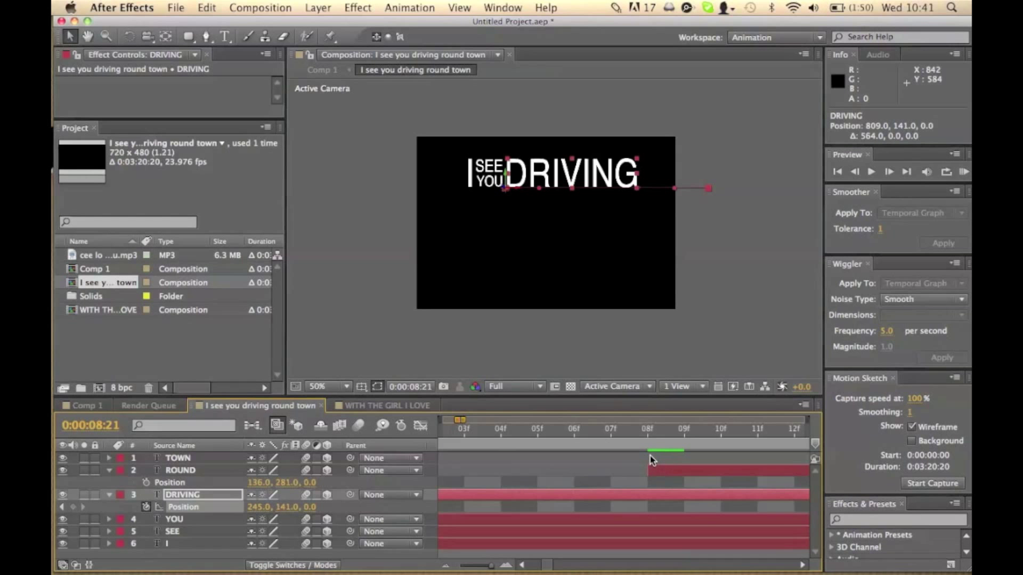
Keyframe ROUND's Position at 9:08 and extend the layer's start to 9:05.
left_click(648, 438)
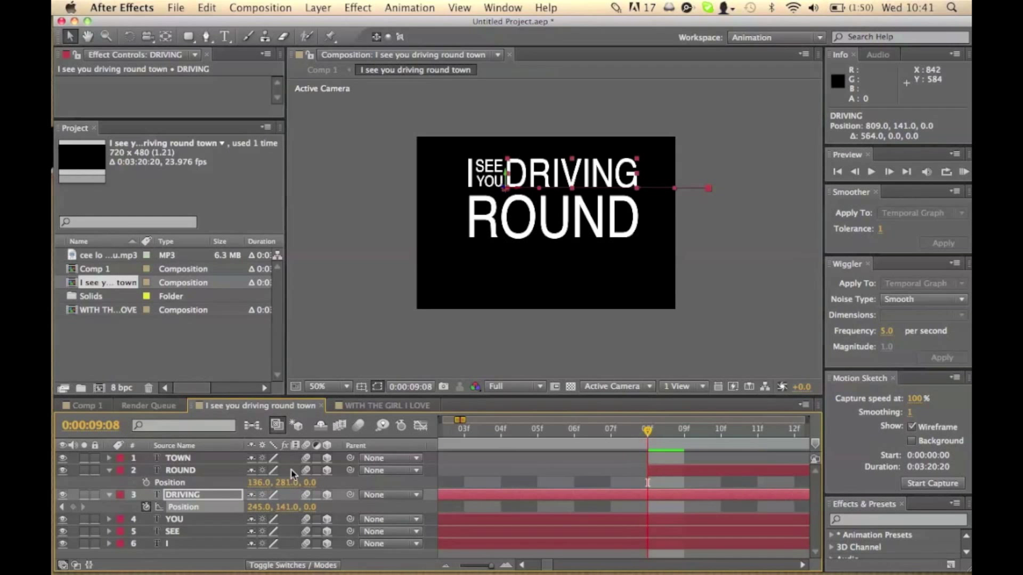
left_click(147, 483)
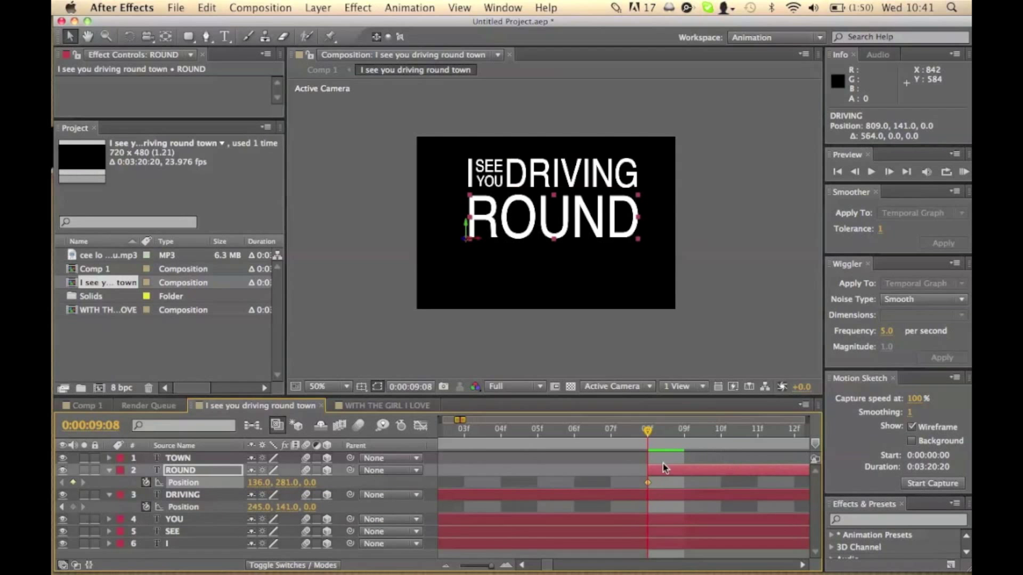
left_click_drag(649, 471, 554, 476)
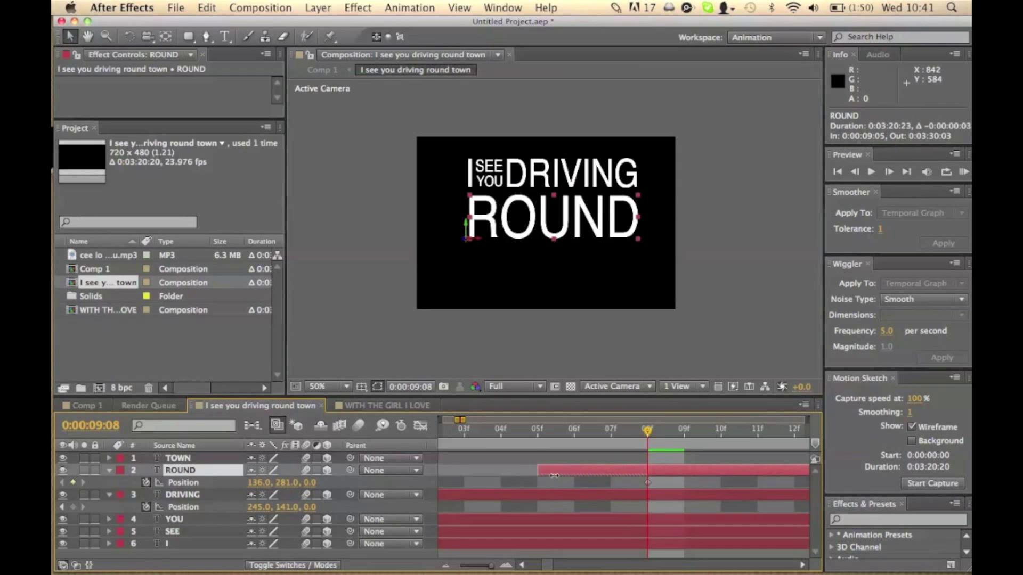
left_click(538, 438)
mouse_move(538, 433)
left_mouse_down()
mouse_move(501, 433)
mouse_move(538, 432)
left_mouse_up()
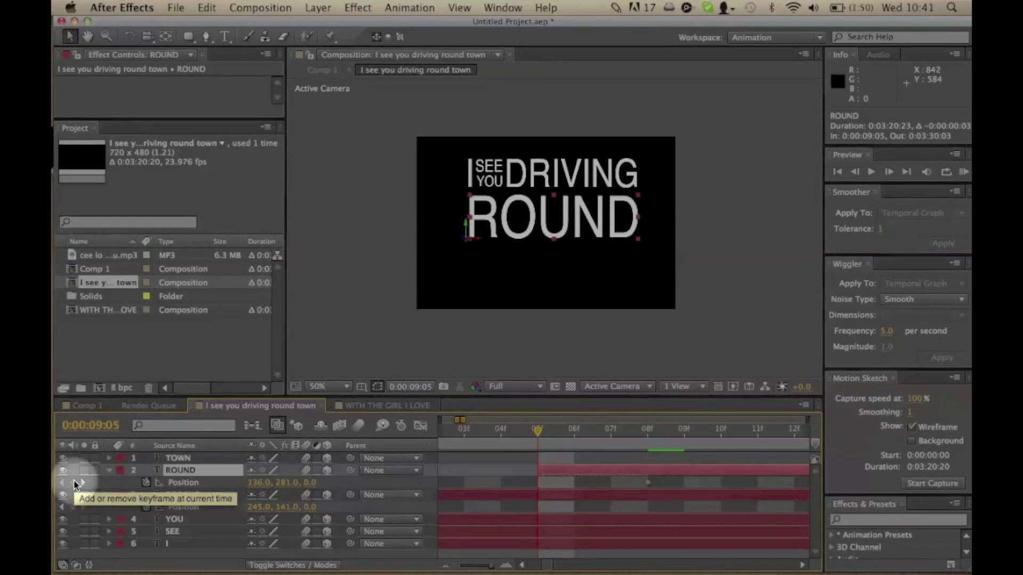
Keyframe ROUND above the frame at 138, -59 on 9:05 and preview the drop.
left_click(75, 483)
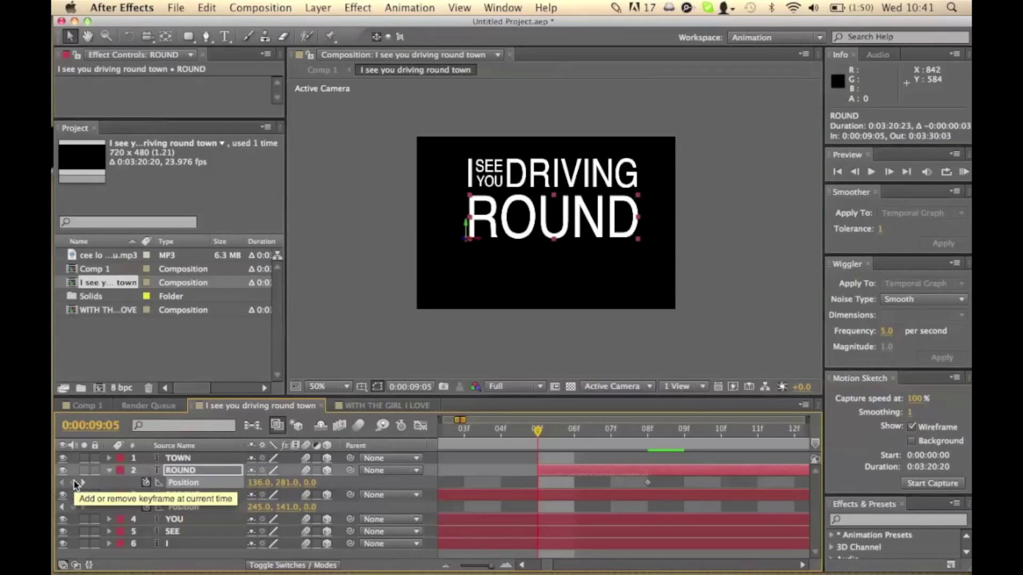
left_click(74, 483)
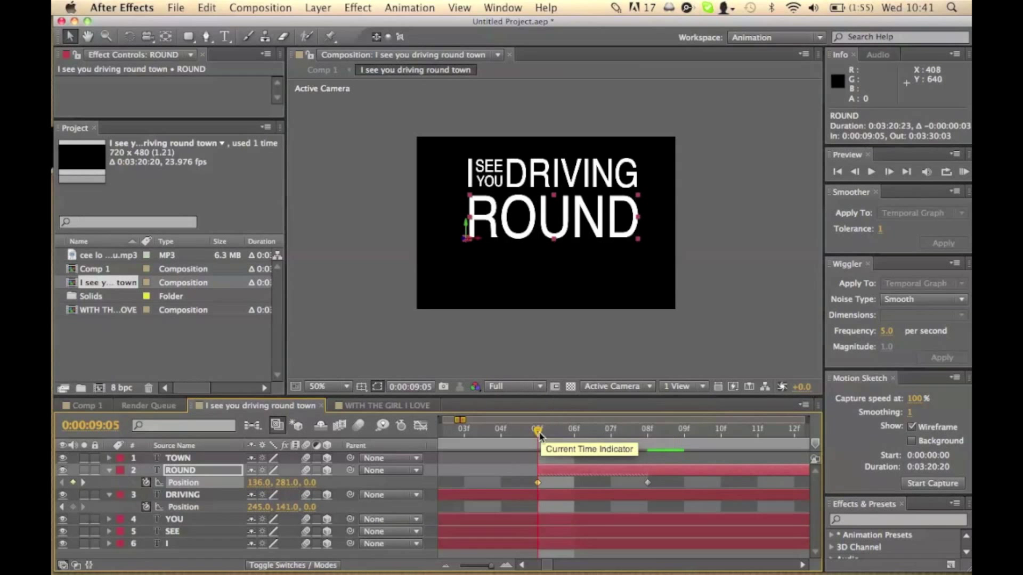
left_click_drag(543, 207, 544, 95)
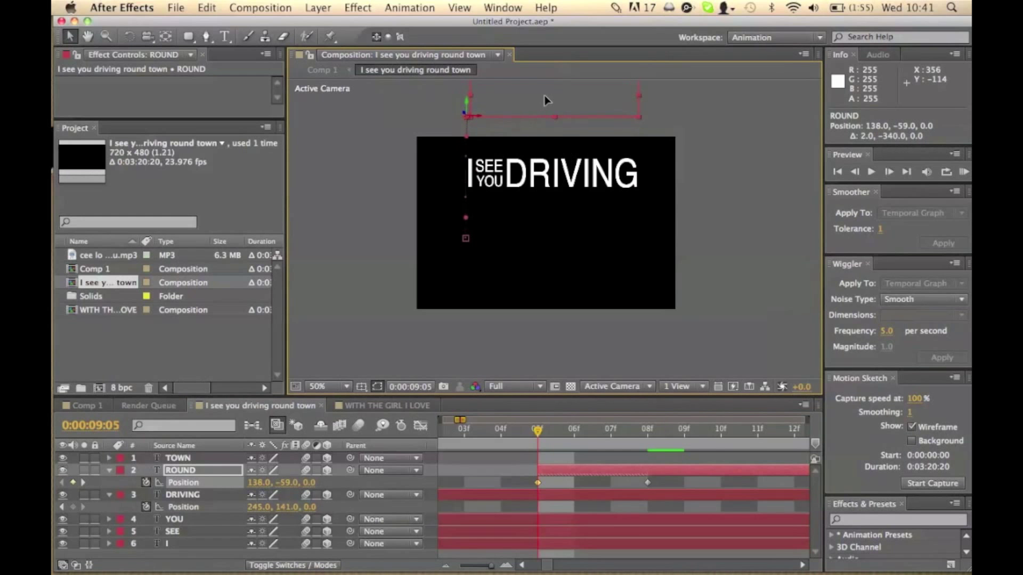
left_click_drag(540, 433, 640, 444)
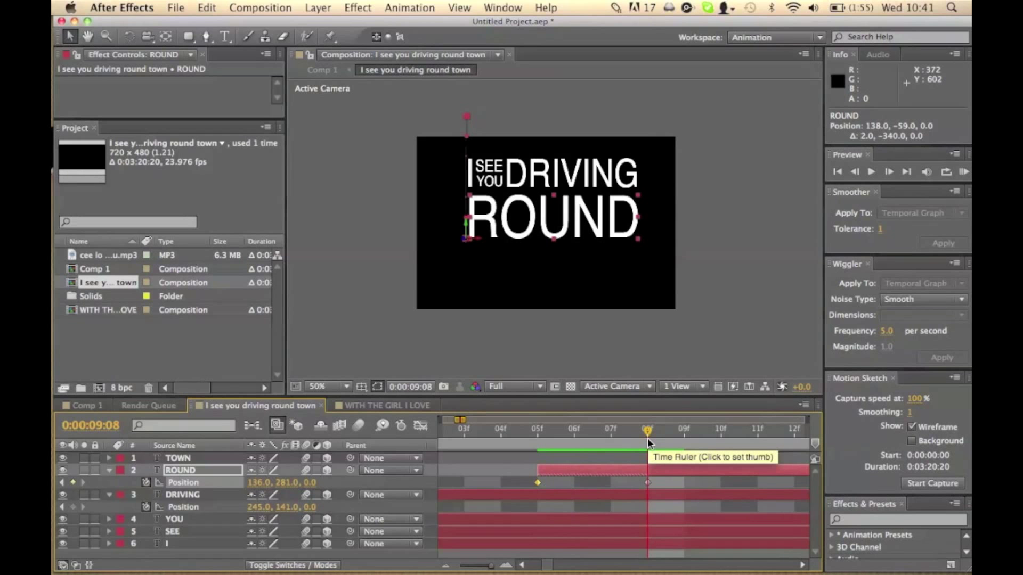
scroll(648, 438, "right", 10)
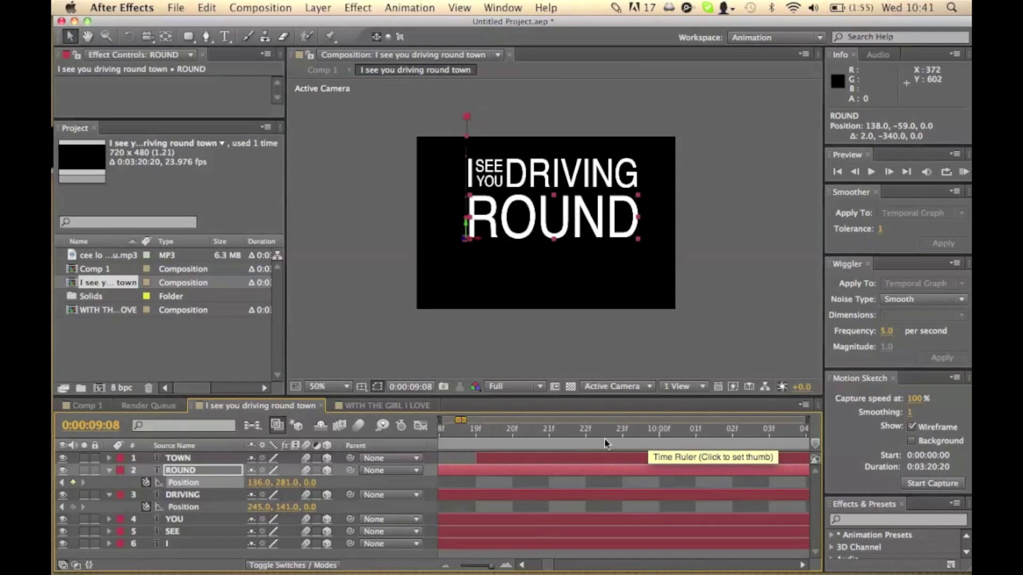
left_click(475, 433)
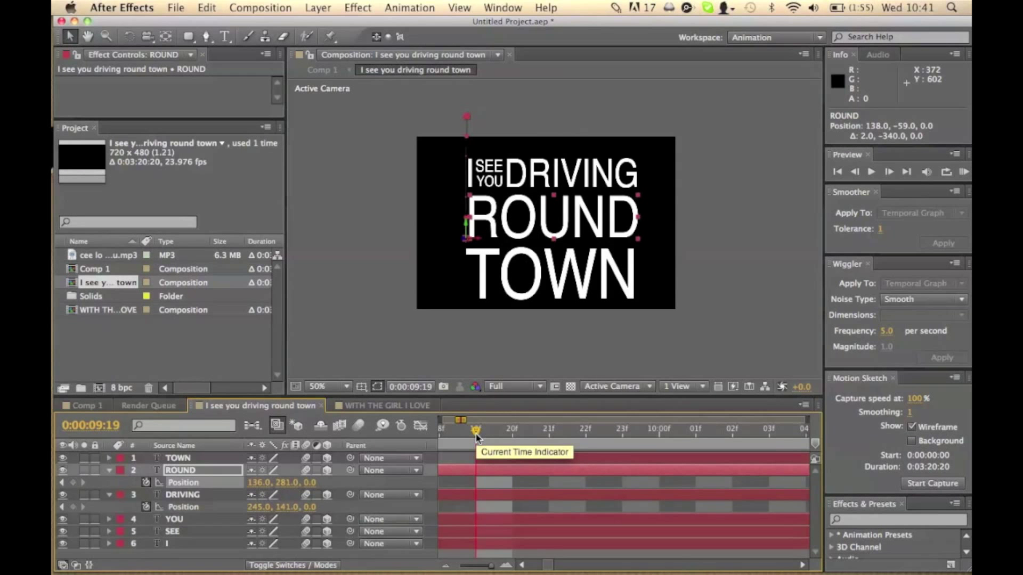
Record TOWN's resting Position keyframe at 136, 450 on 9:19.
key("p")
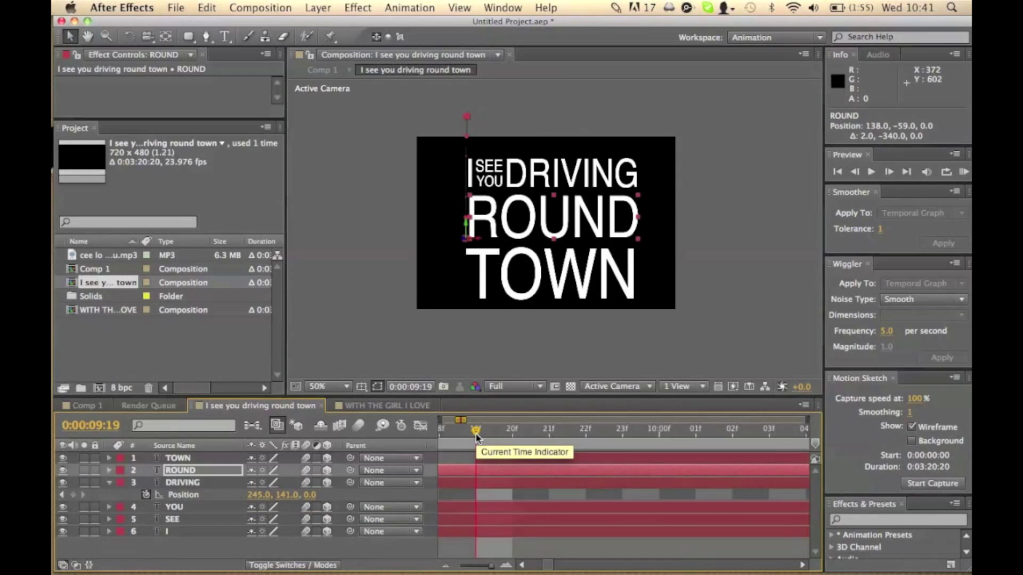
left_click(179, 459)
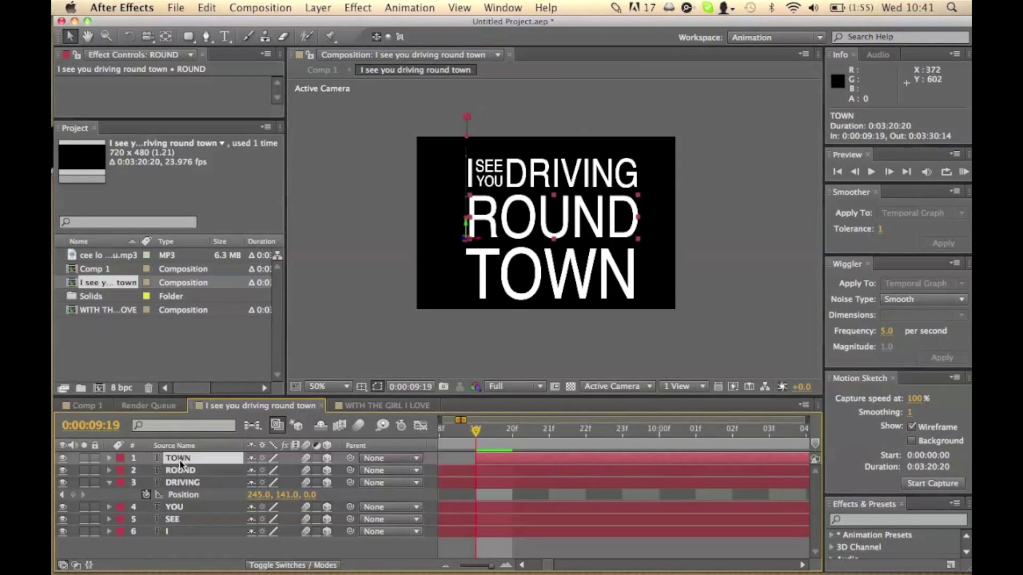
key("p")
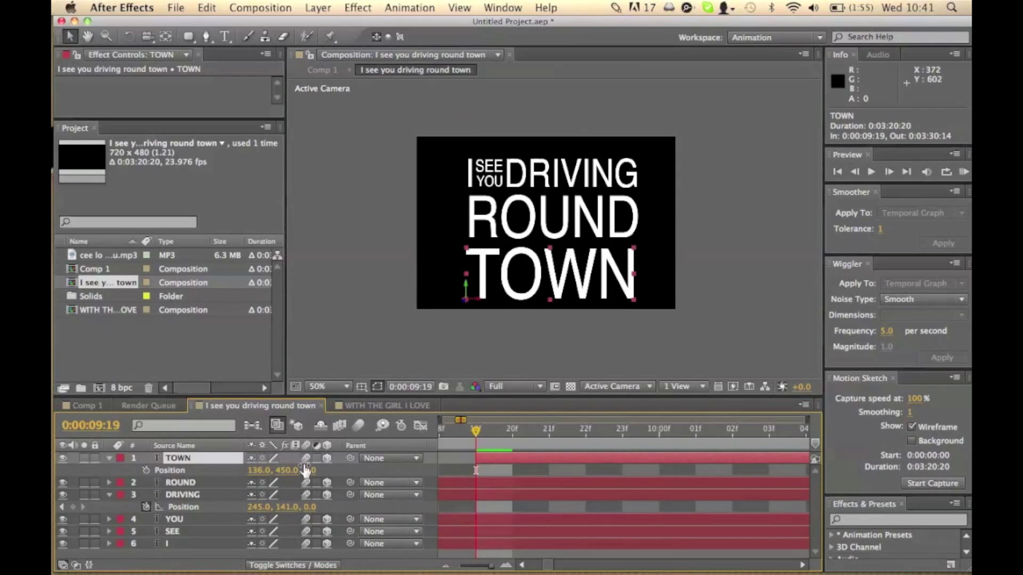
left_click(146, 471)
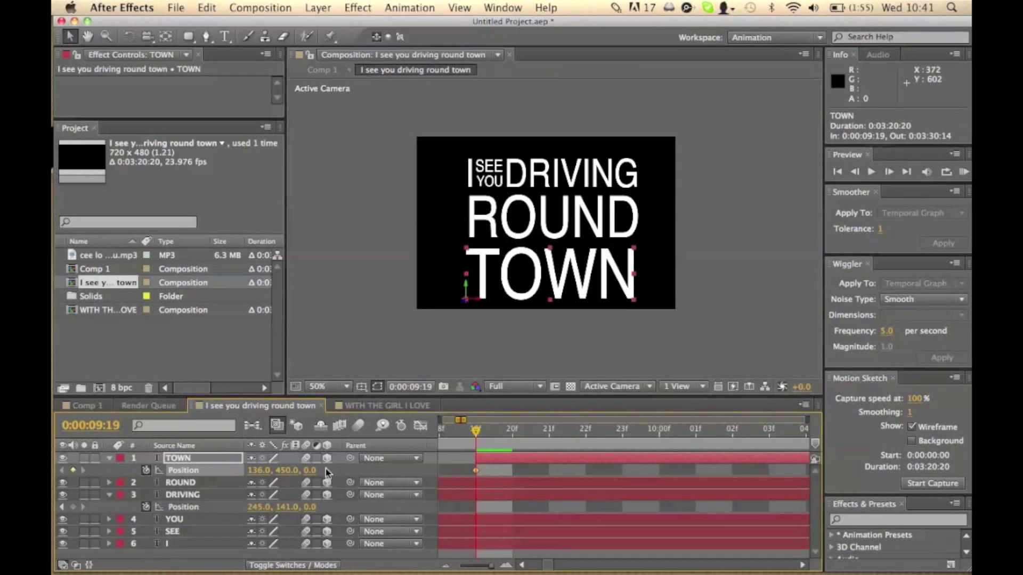
Start TOWN at 9:16 with a keyframe below the frame at 136, 764.
scroll(506, 453, "left", 2)
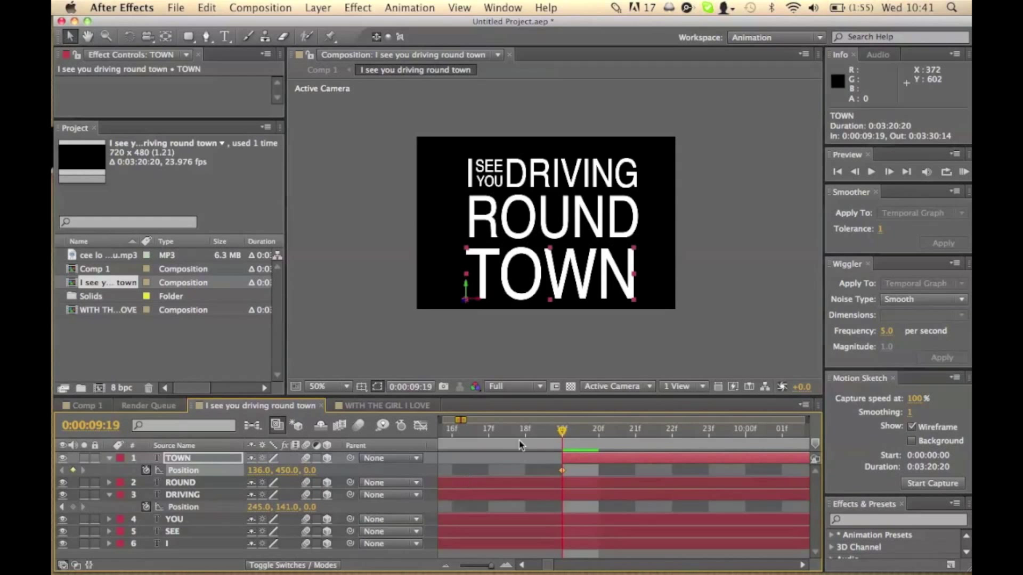
left_click(499, 436)
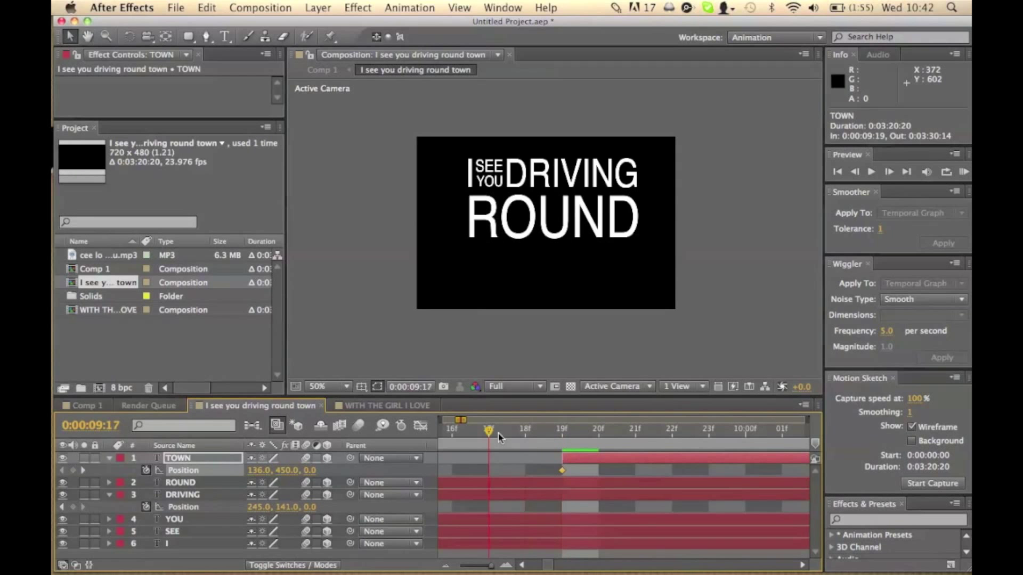
left_click(459, 439)
left_click_drag(562, 459, 452, 459)
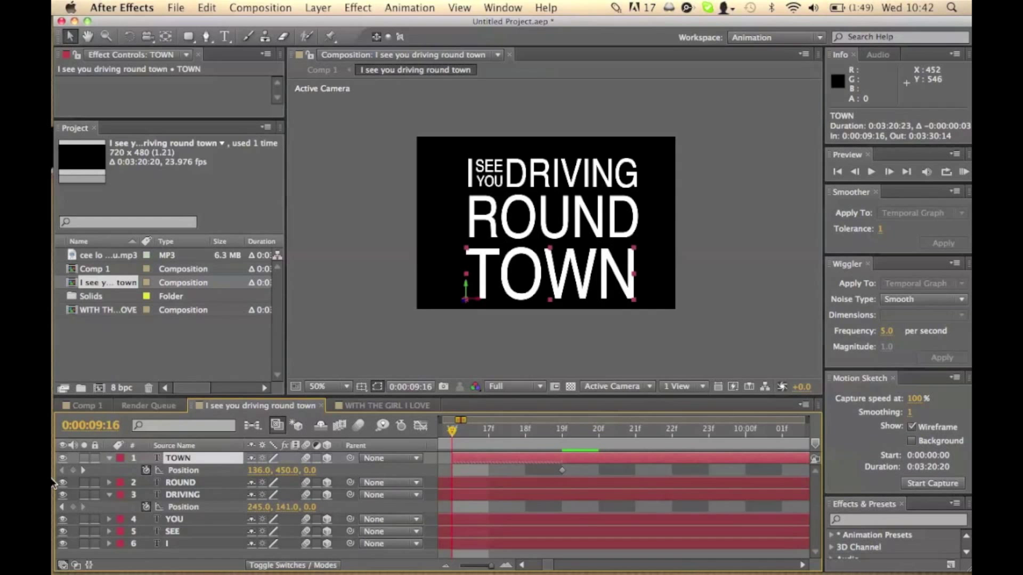
left_click(74, 471)
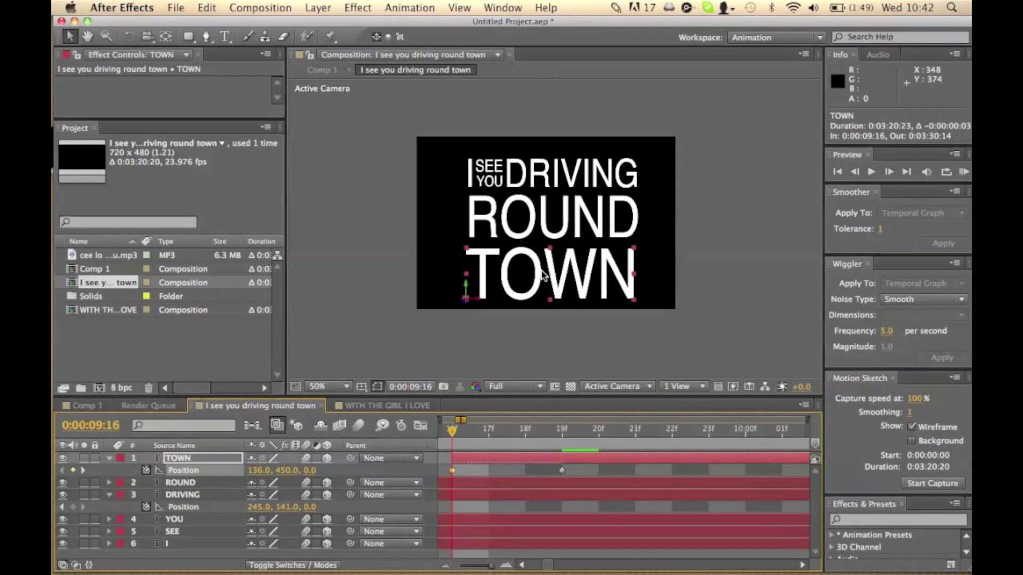
left_click_drag(537, 257, 539, 370)
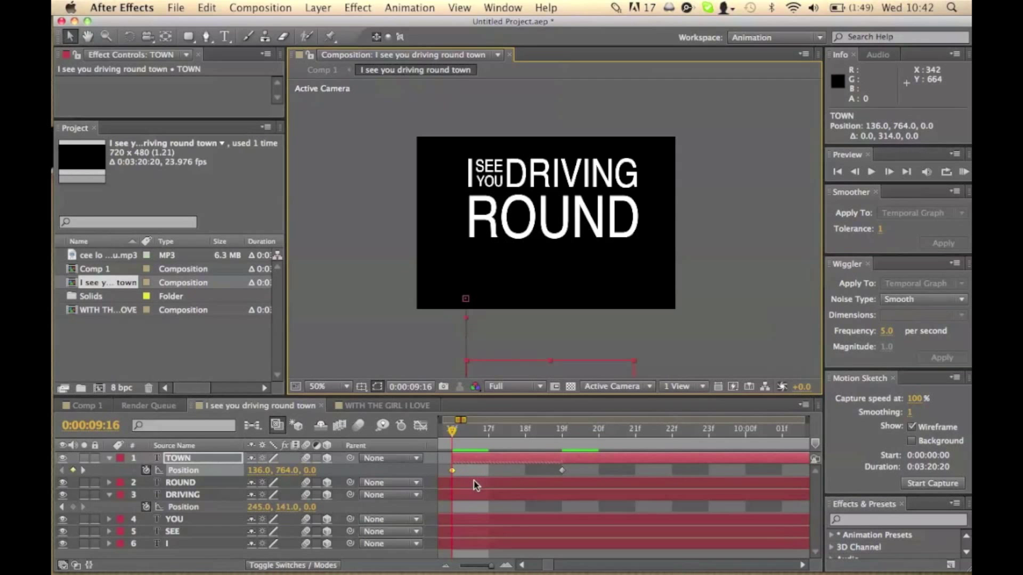
left_click_drag(452, 436, 437, 453)
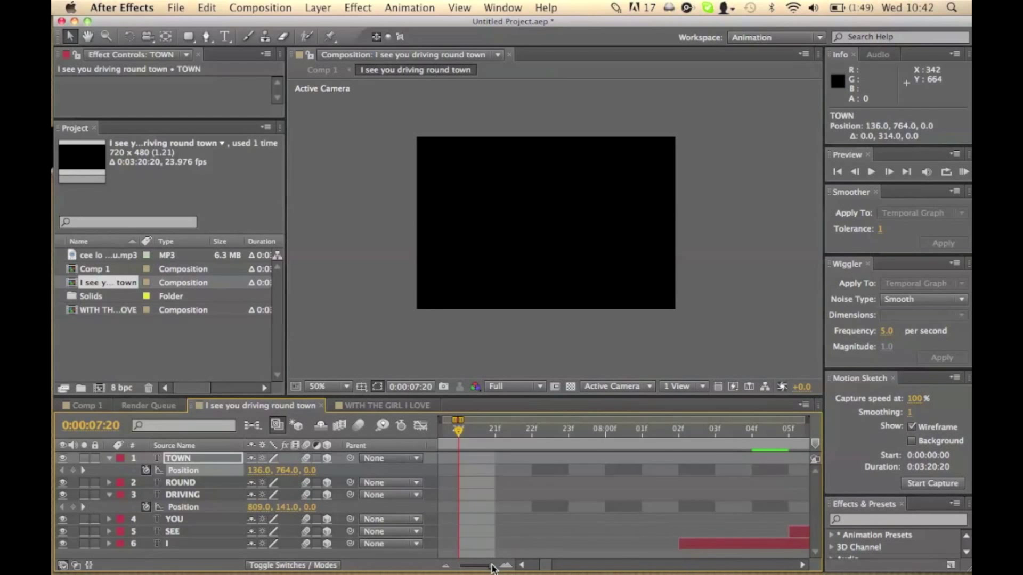
left_click_drag(493, 569, 486, 568)
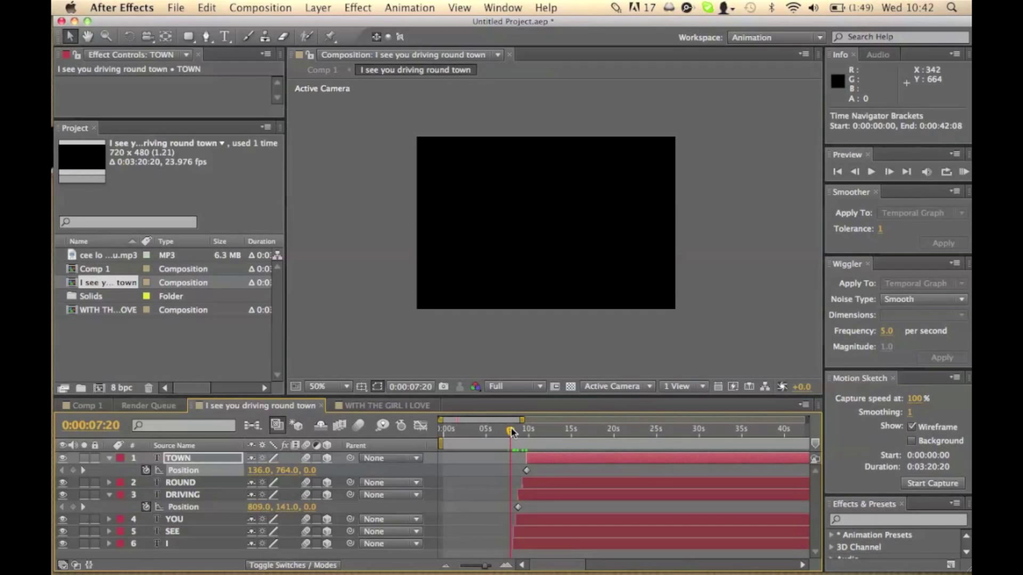
left_click_drag(510, 429, 531, 432)
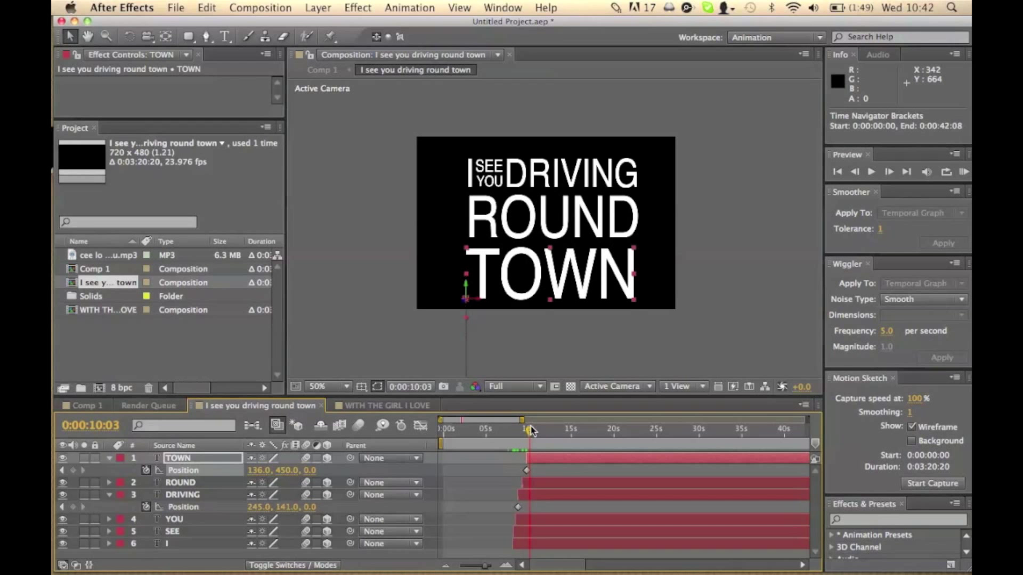
left_click(363, 406)
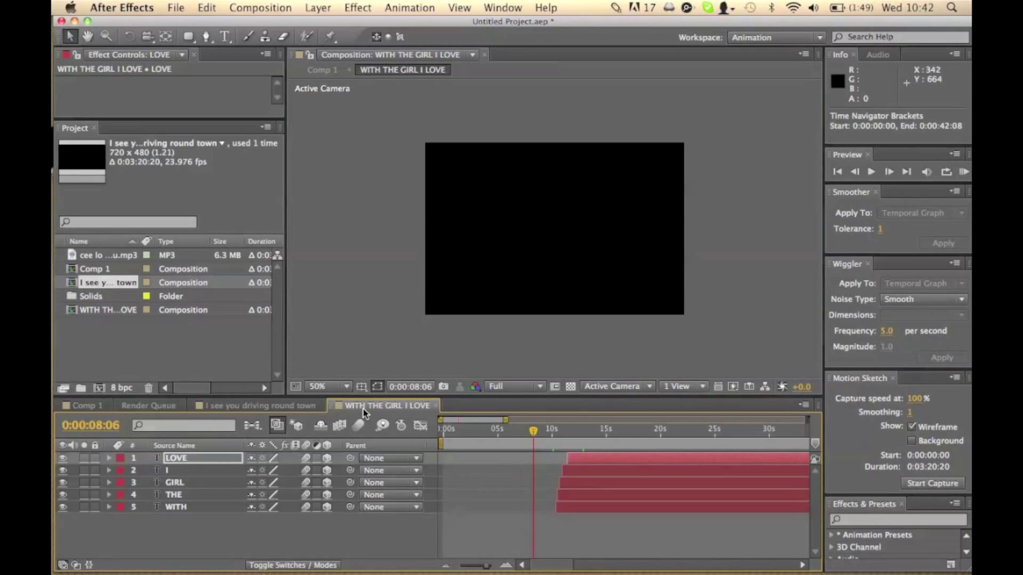
At the full-sentence frame, set LOVE's Position to 176, 358, 29.
left_click_drag(533, 432, 573, 438)
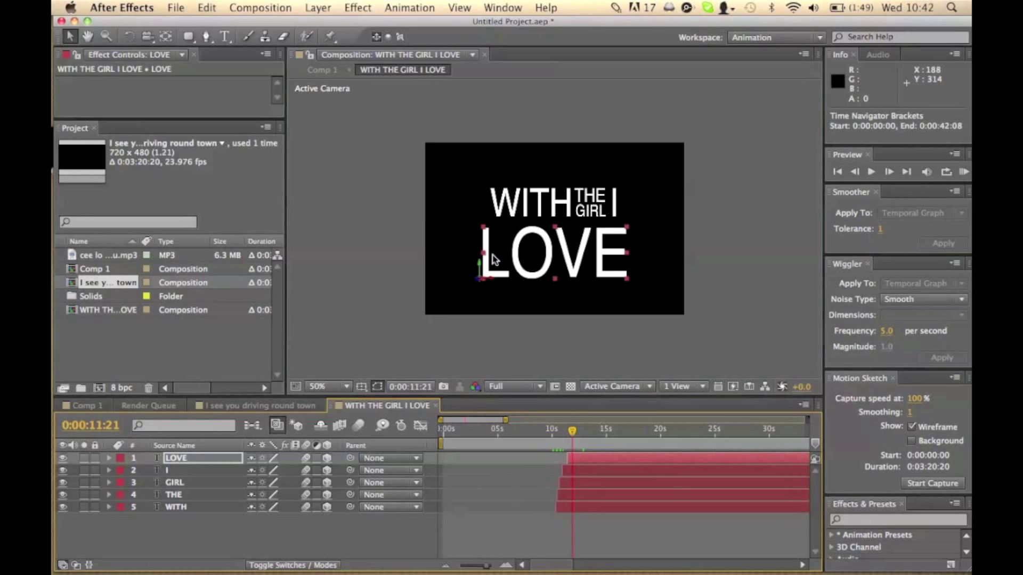
key("alt+shift+p")
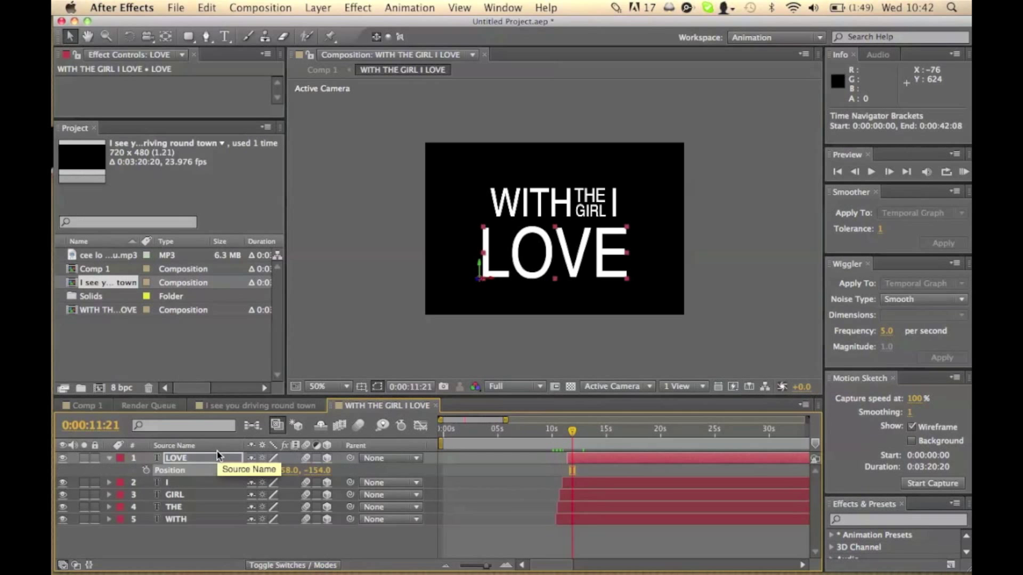
left_click_drag(308, 470, 441, 467)
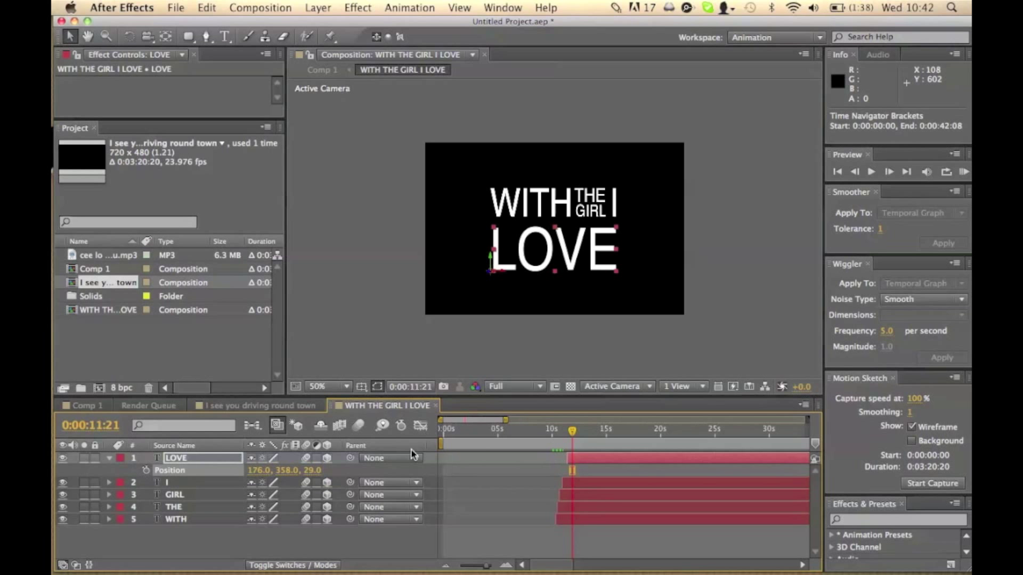
left_click(567, 436)
Keyframe LOVE's resting position at 11:09 and move its in-point back to 11:06.
left_click_drag(567, 436, 568, 442)
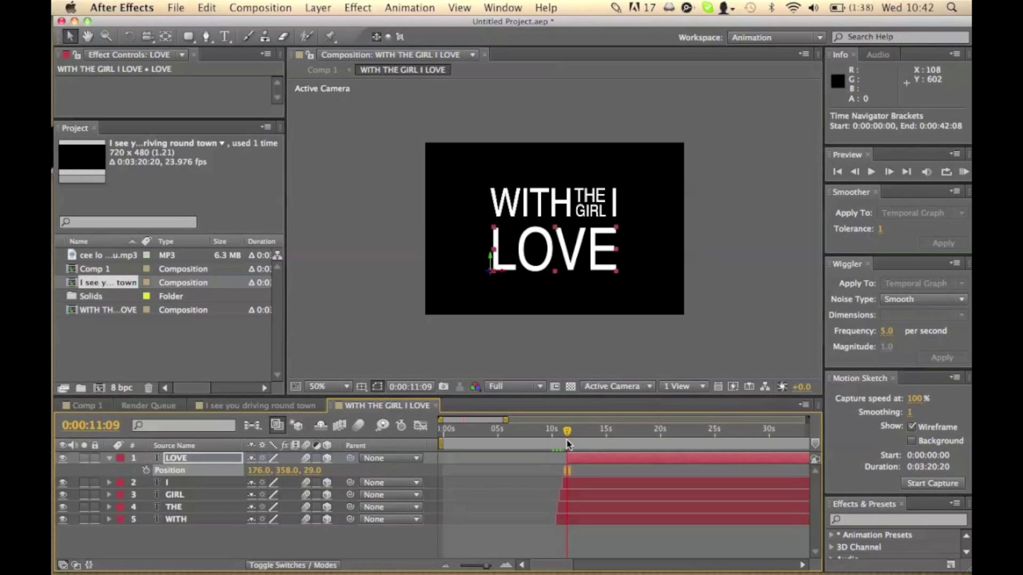
left_click(146, 470)
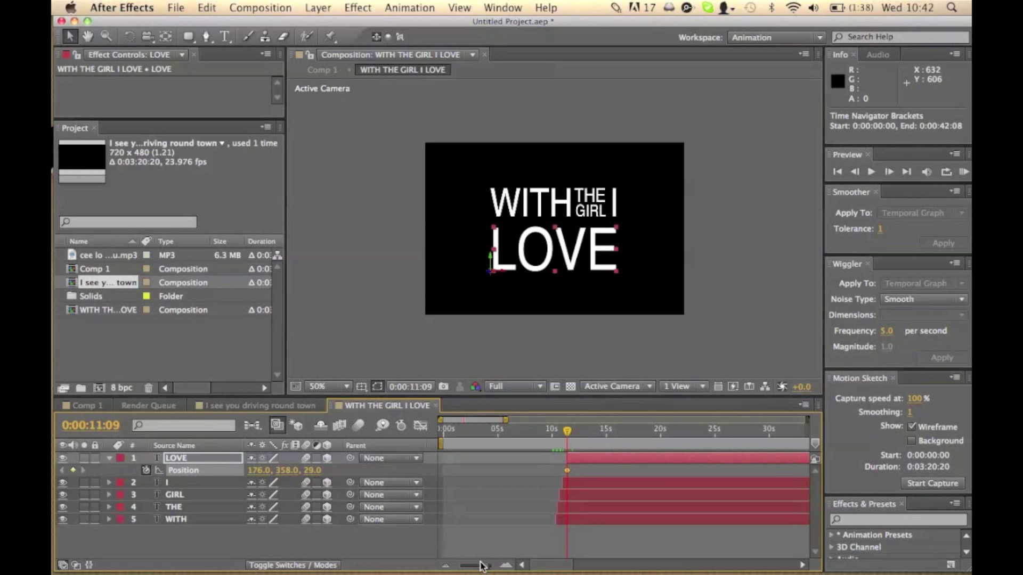
left_click_drag(480, 566, 492, 569)
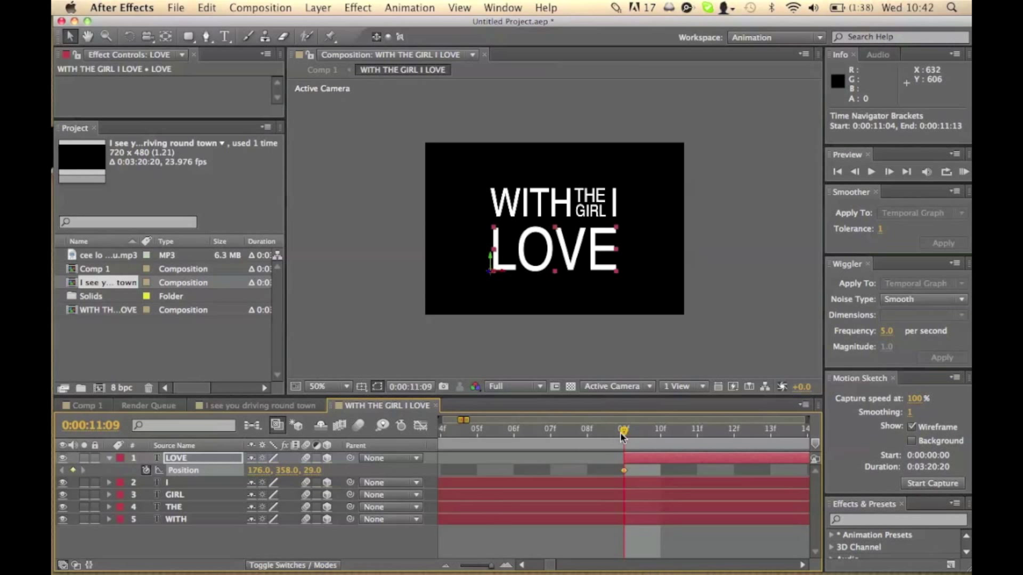
left_click_drag(620, 435, 513, 433)
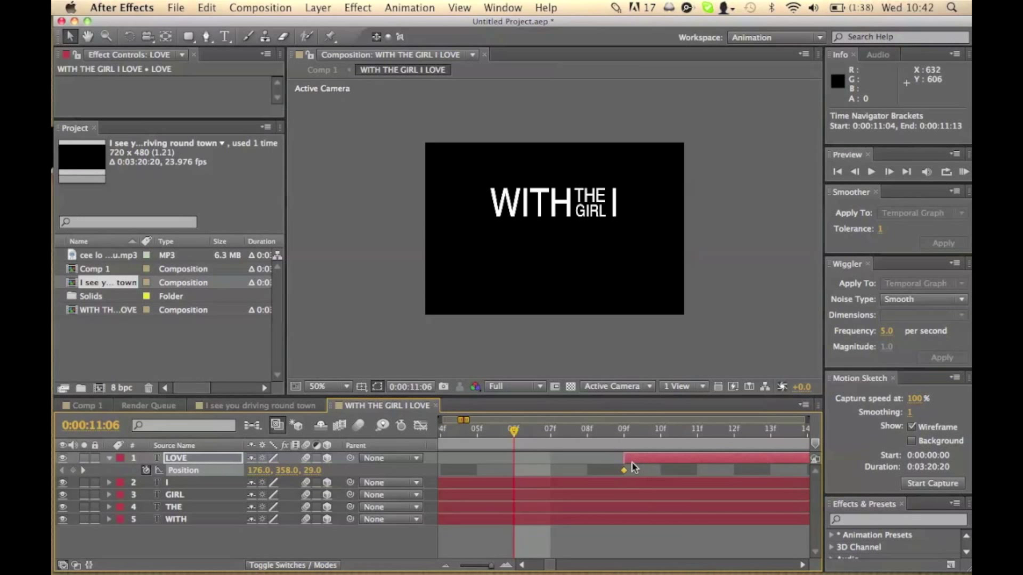
left_click_drag(625, 462, 521, 469)
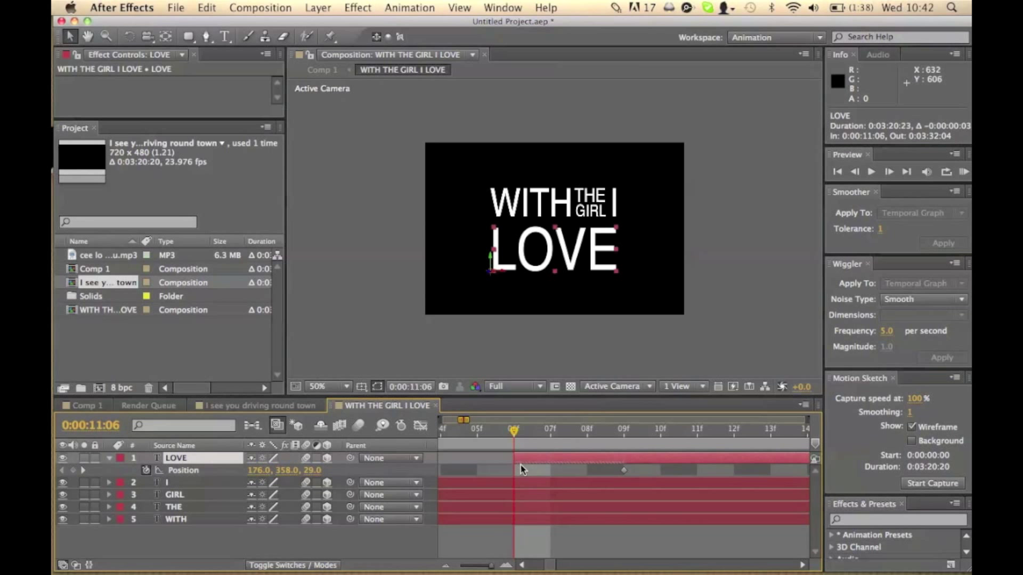
Add a keyframe at 11:06 with LOVE's Z position at -1223, beyond the camera.
left_click(72, 470)
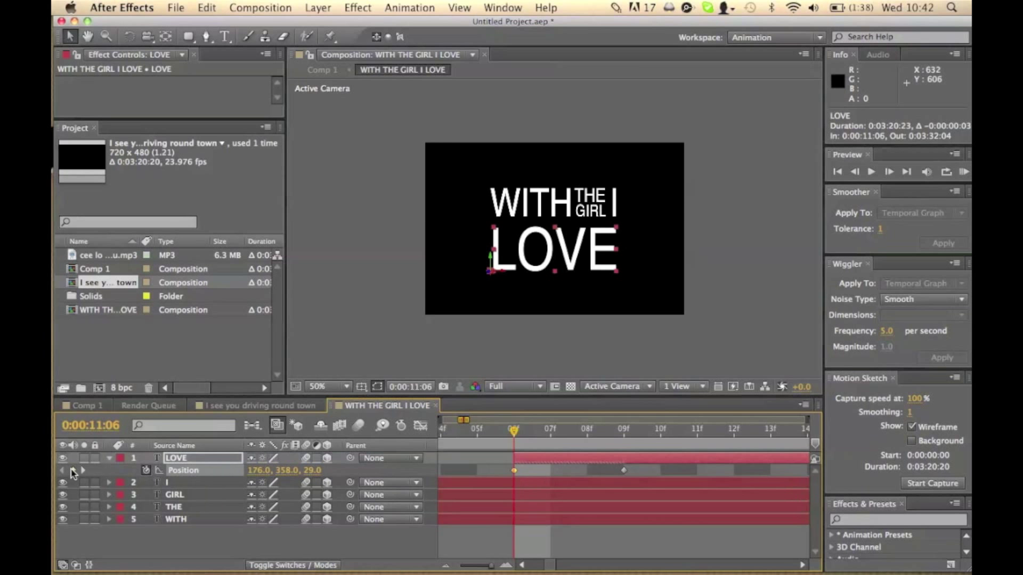
left_click_drag(308, 470, 54, 471)
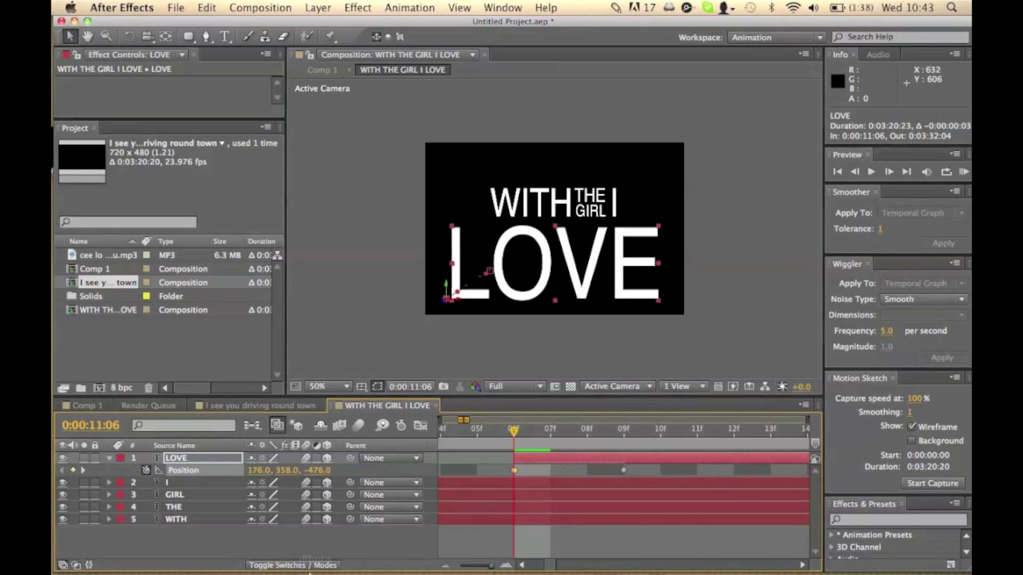
left_click_drag(319, 471, 53, 470)
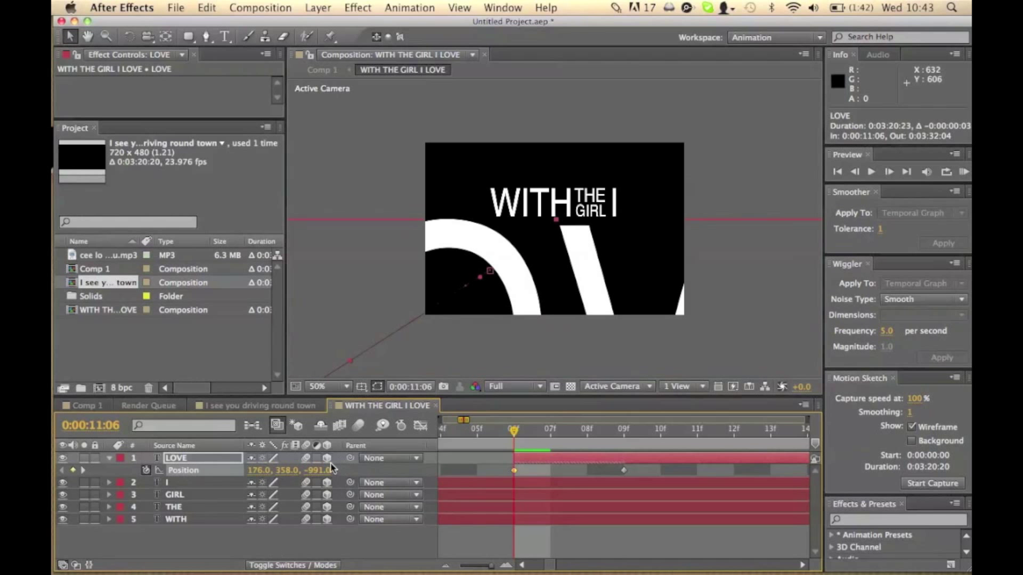
left_click_drag(320, 470, 173, 471)
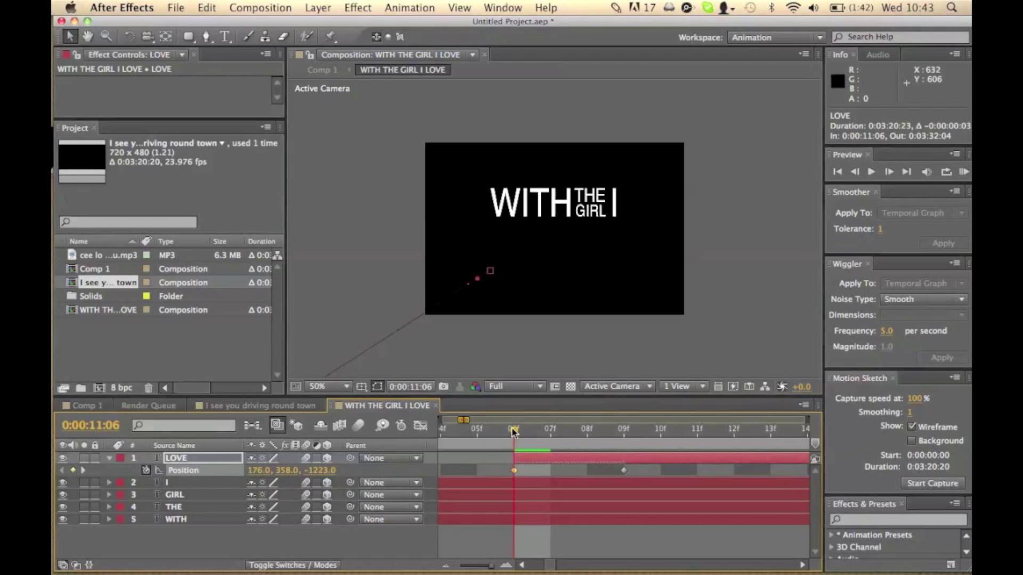
Scrub and preview LOVE flying in beneath WITH THE GIRL I, then return to Comp 1.
left_click_drag(515, 431, 476, 421)
key("space")
key("space")
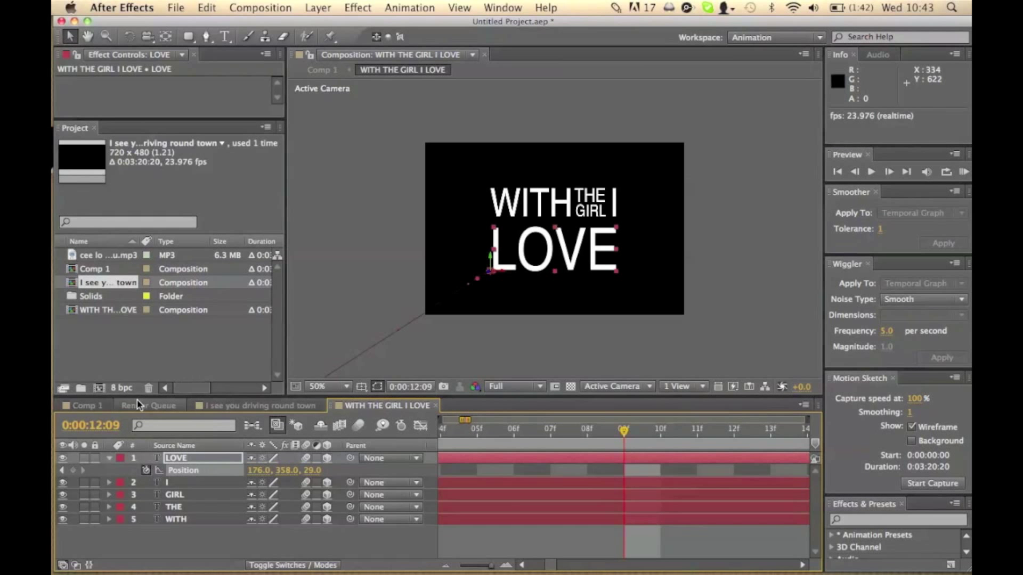
left_click(99, 408)
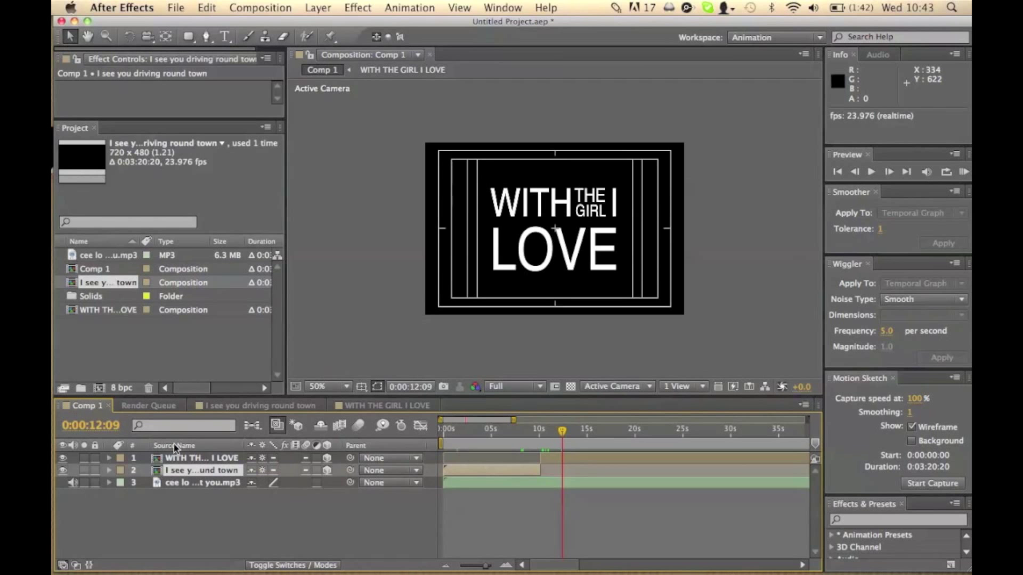
RAM-preview Comp 1 from 0:00:00:00 through both lyric lines, then stop playback.
left_click_drag(489, 429, 440, 429)
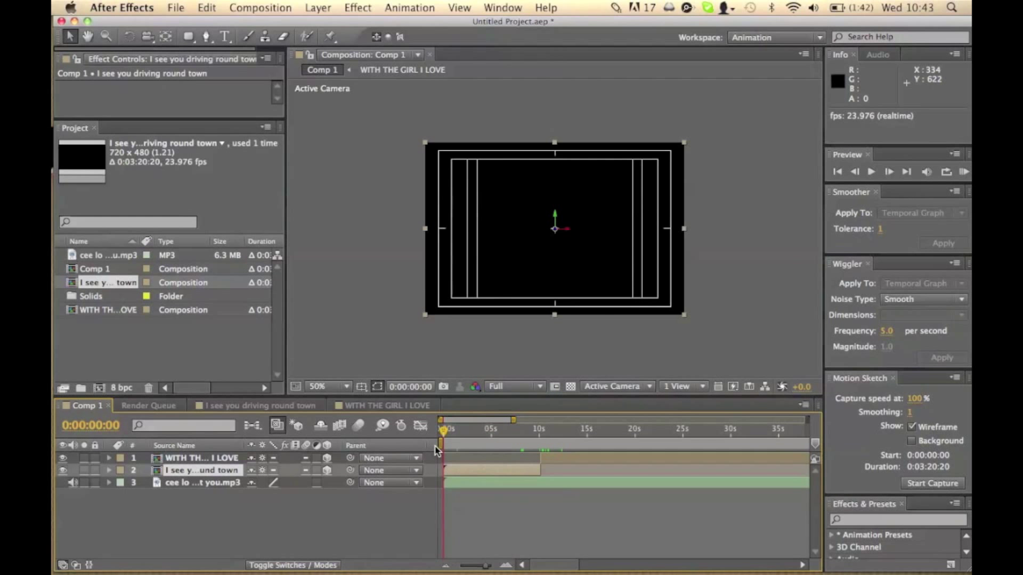
left_click(964, 173)
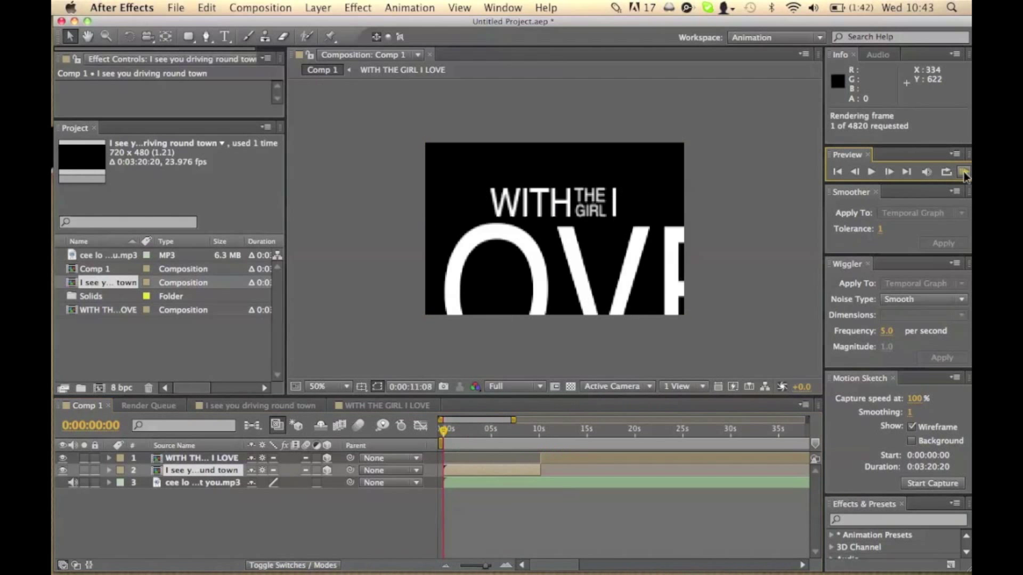
key("XF86AudioRaiseVolume")
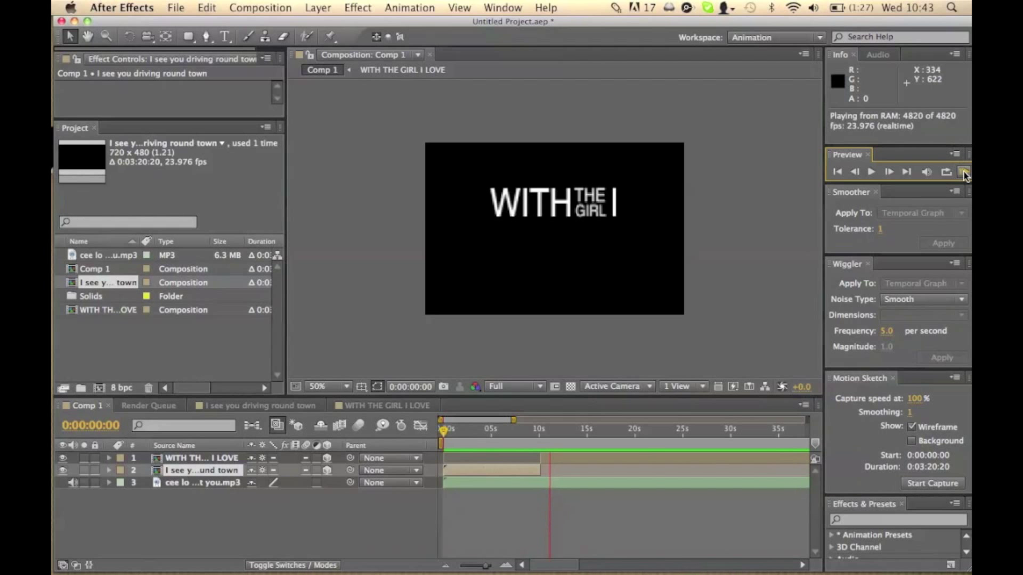
left_click(964, 172)
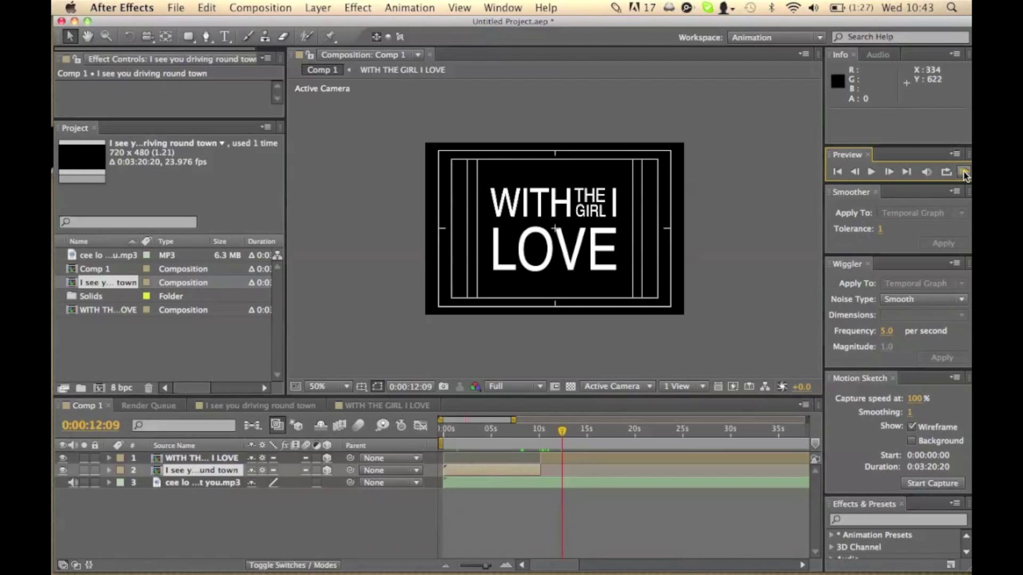